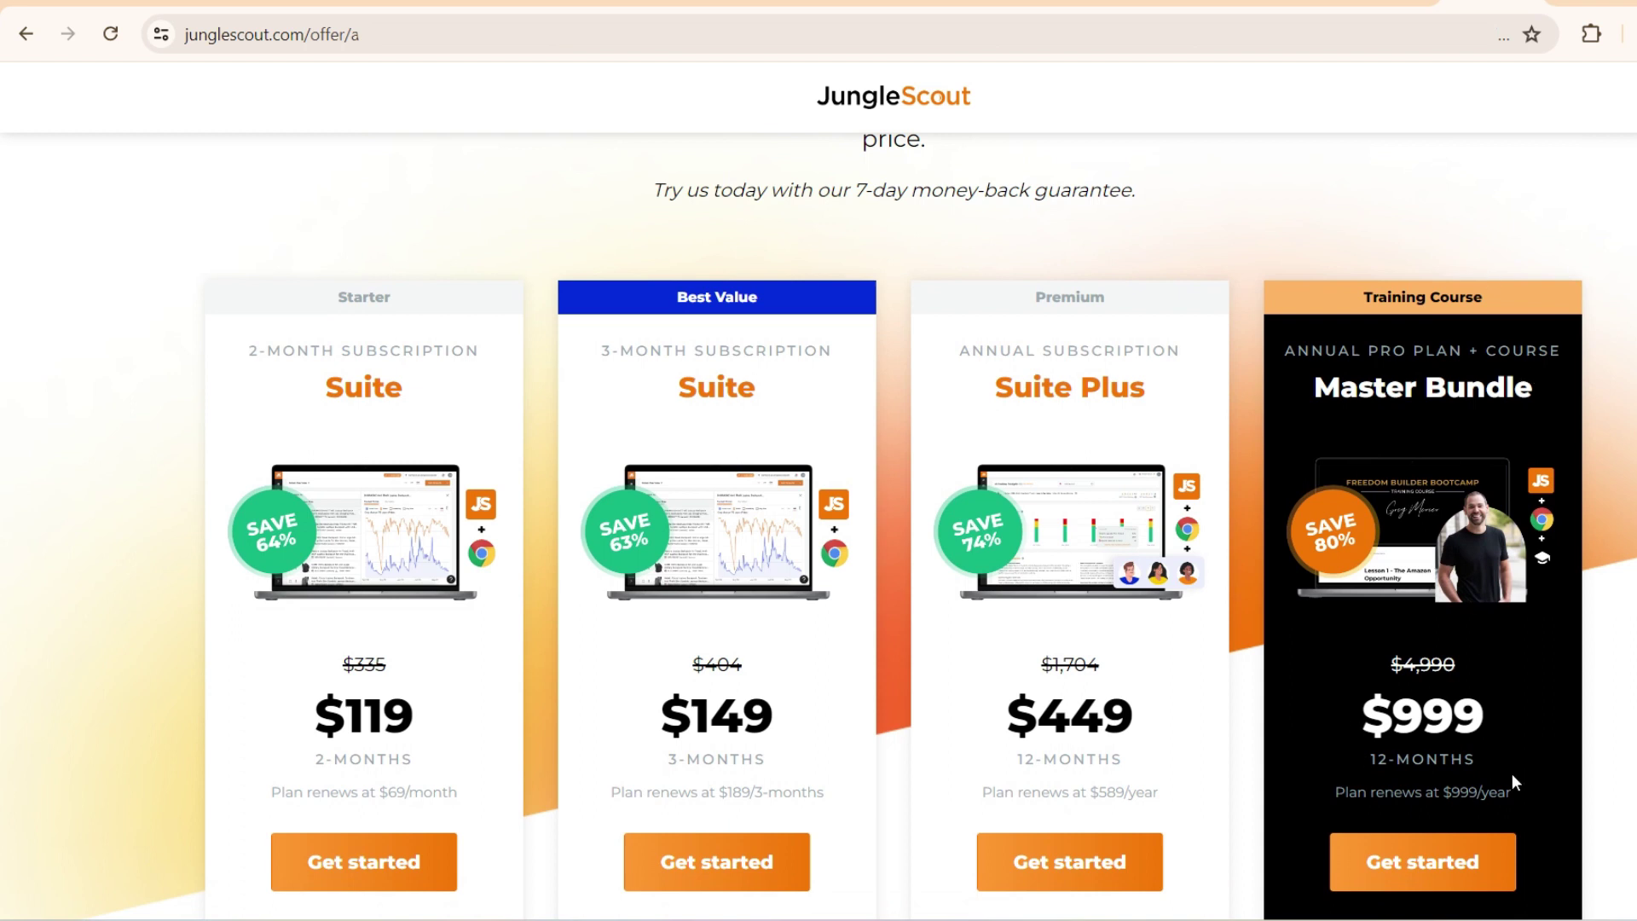
Step: Review the Jungle Scout subscription plans and log in to the Jungle Scout member account
{"action": "scroll", "coordinate": [1512, 772], "scroll_direction": "down", "scroll_amount": 2}
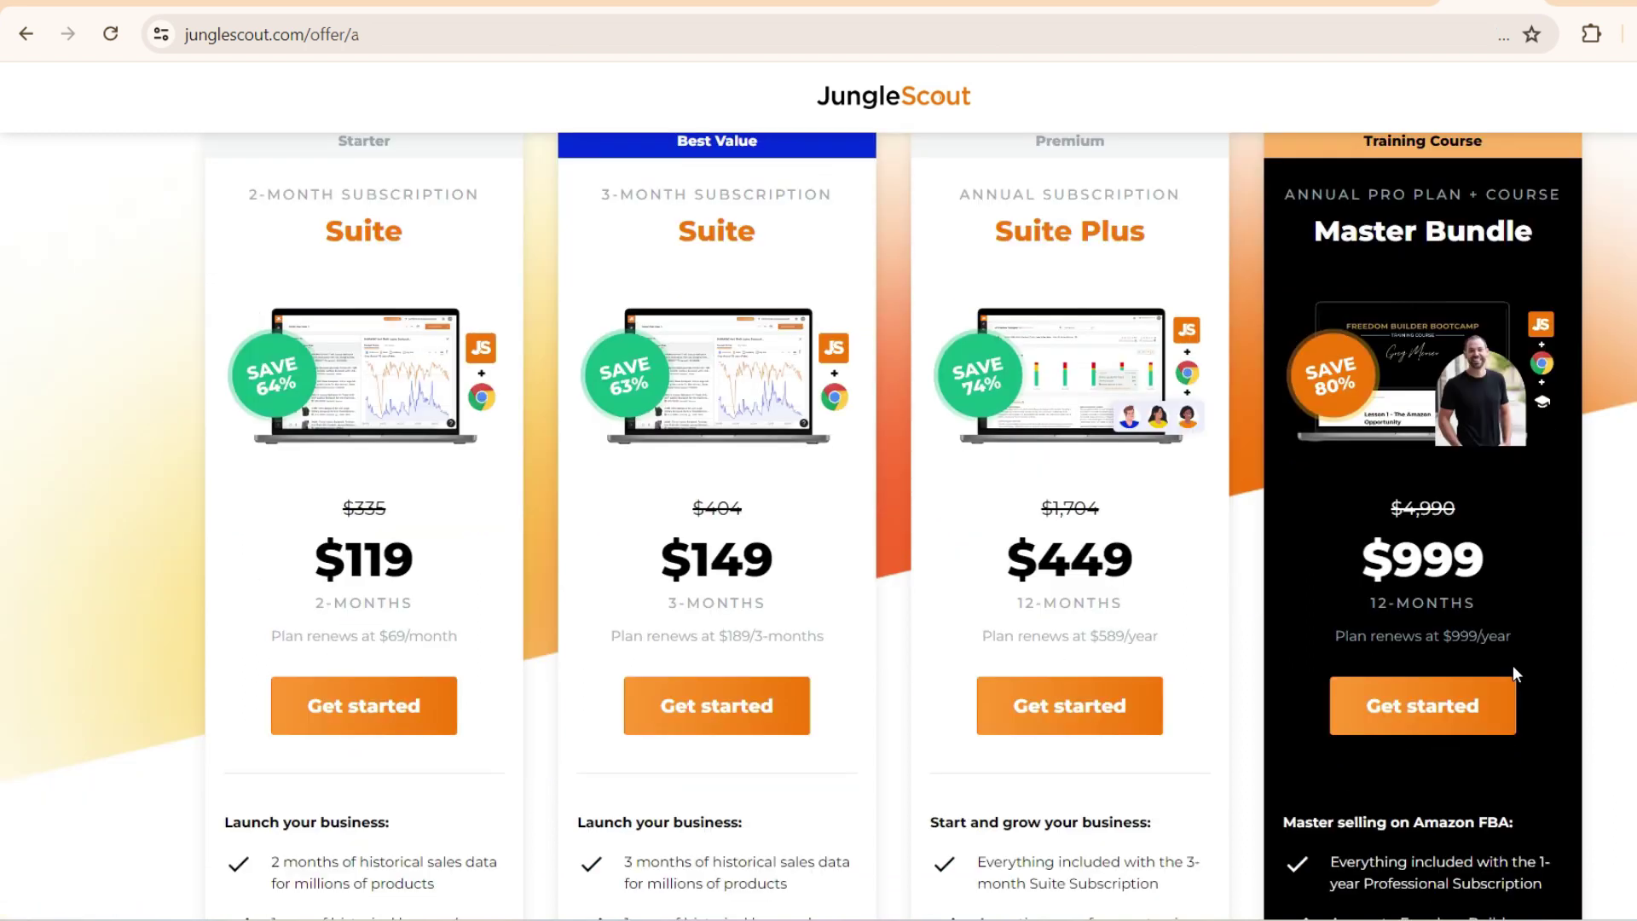
{"action": "scroll", "coordinate": [1513, 670], "scroll_direction": "up", "scroll_amount": 1}
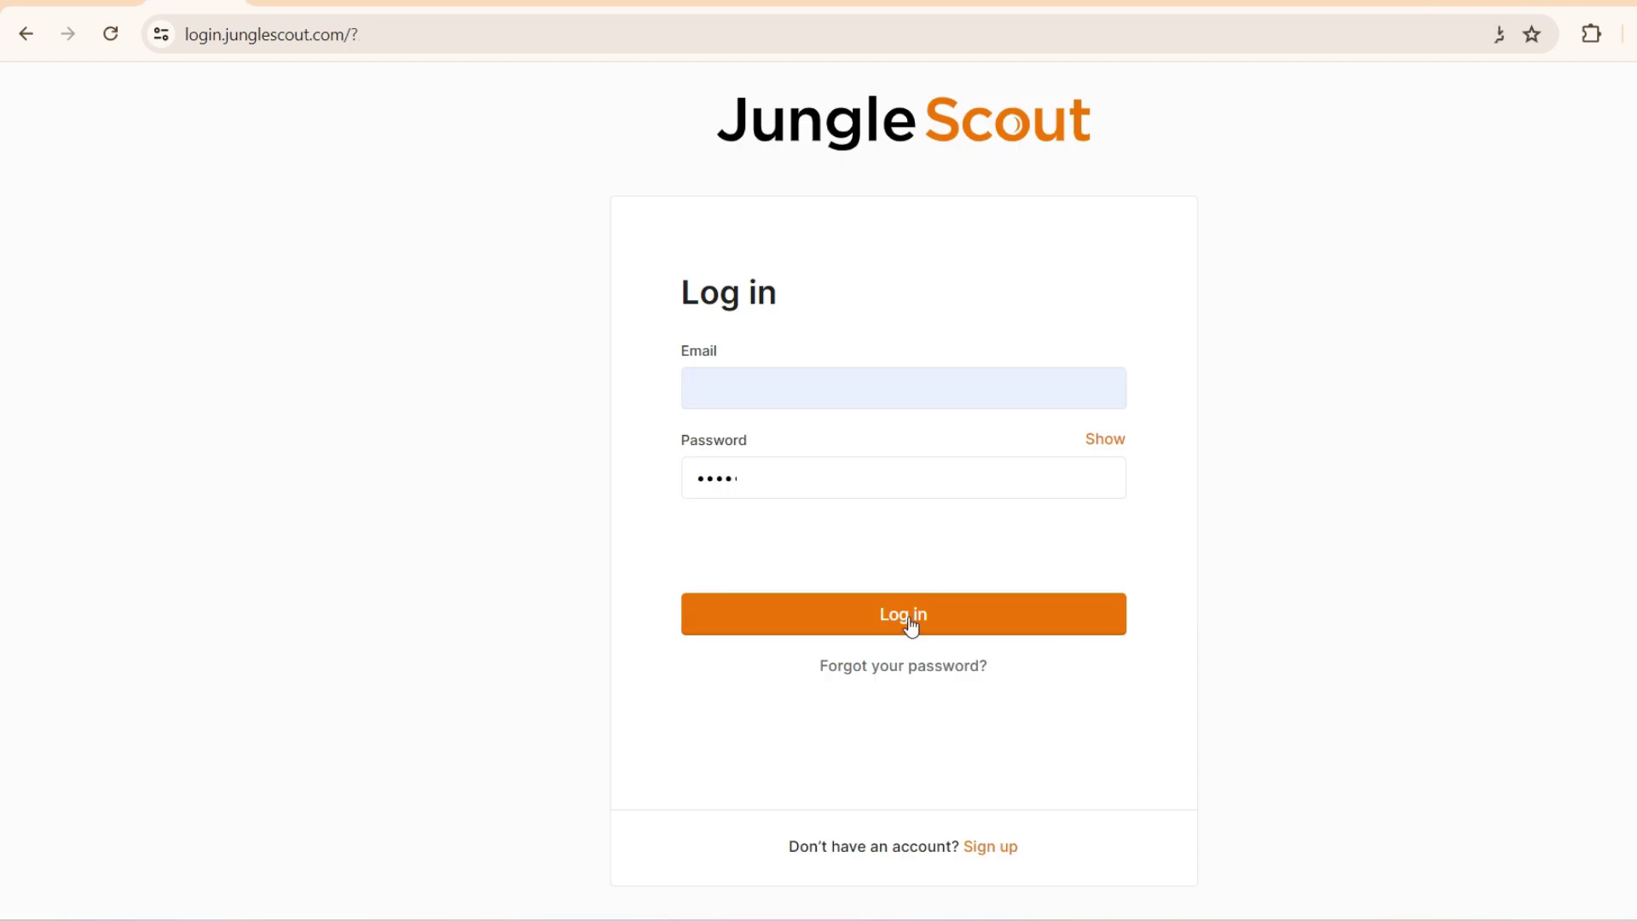
{"action": "left_click", "coordinate": [912, 621]}
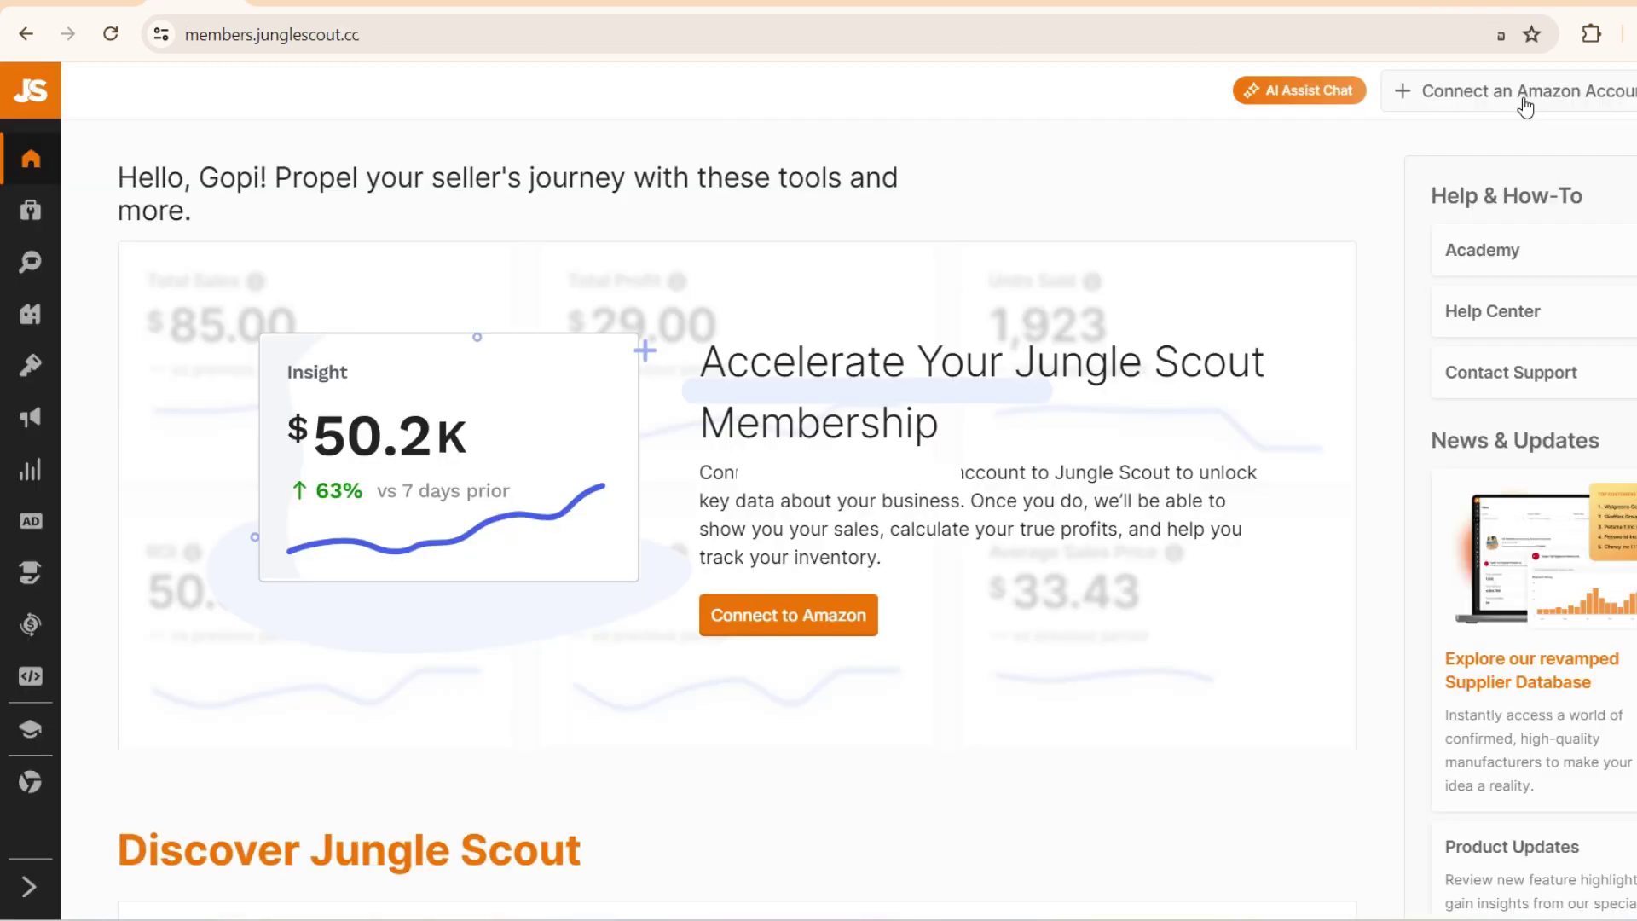
{"action": "left_click", "coordinate": [799, 610]}
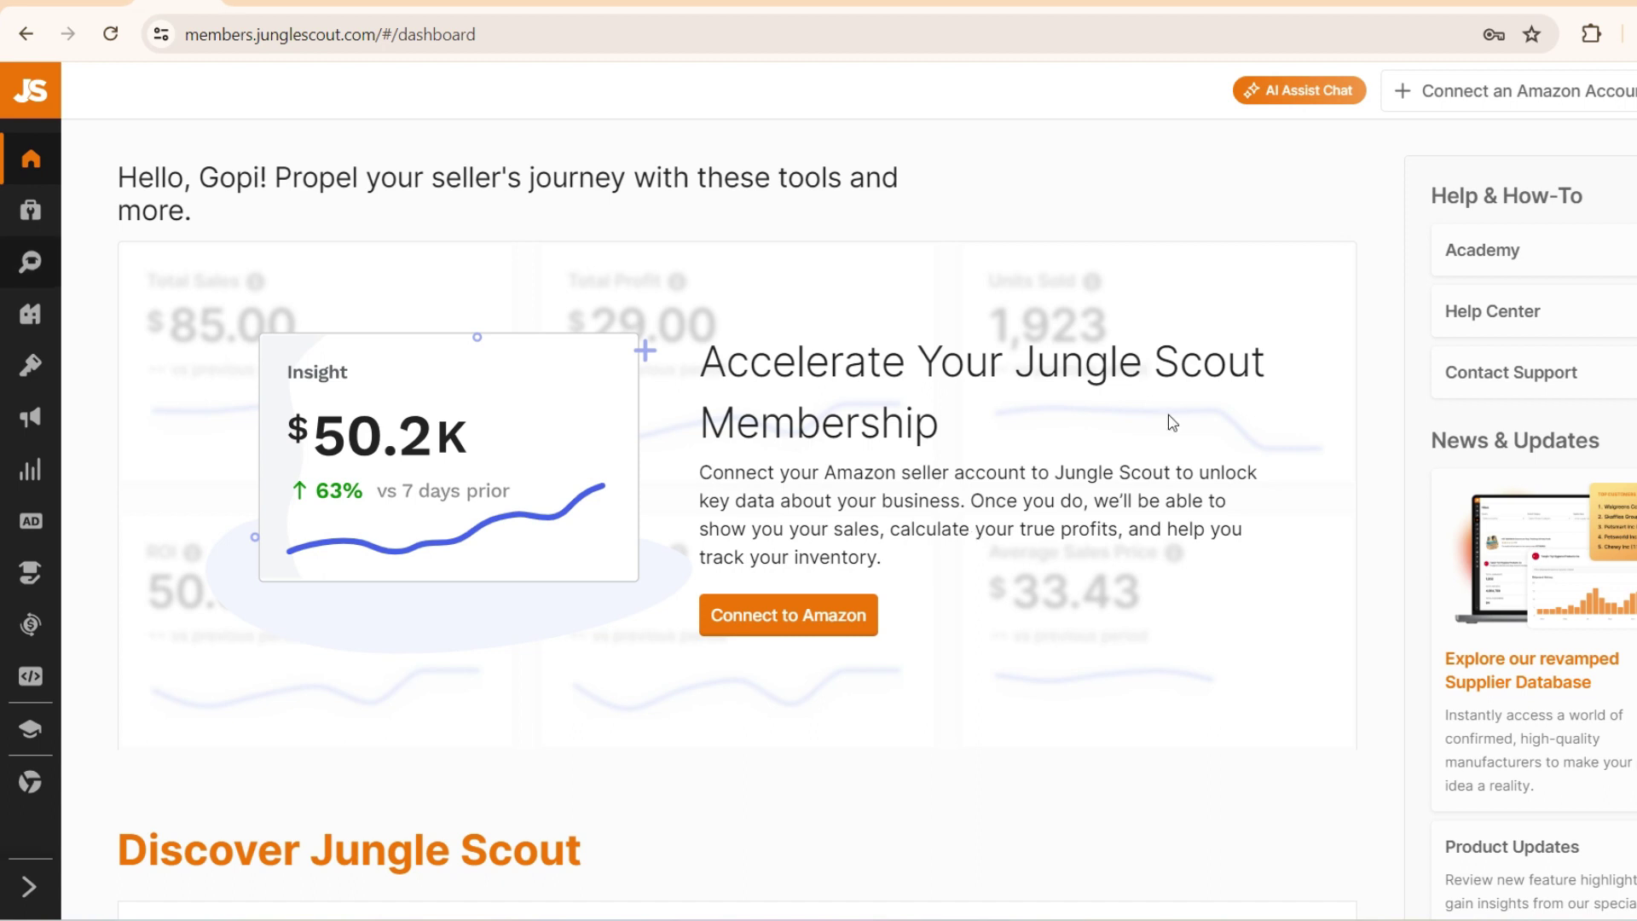
Step: Open the Product Database under product research and choose United States as the marketplace
{"action": "mouse_move", "coordinate": [26, 290]}
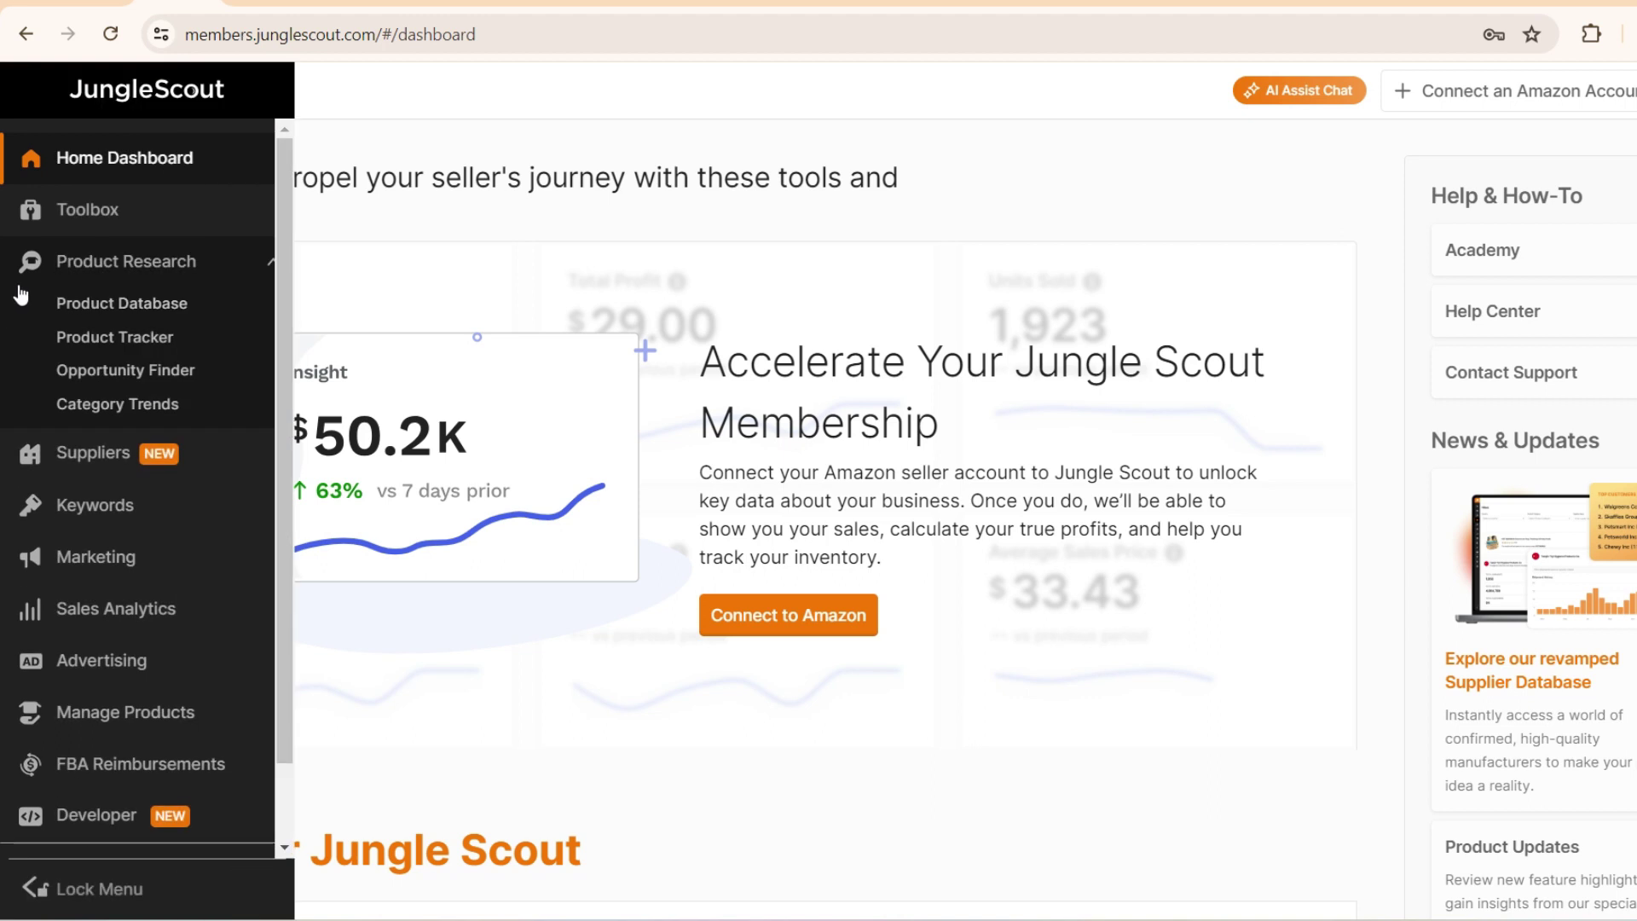
{"action": "left_click", "coordinate": [145, 307]}
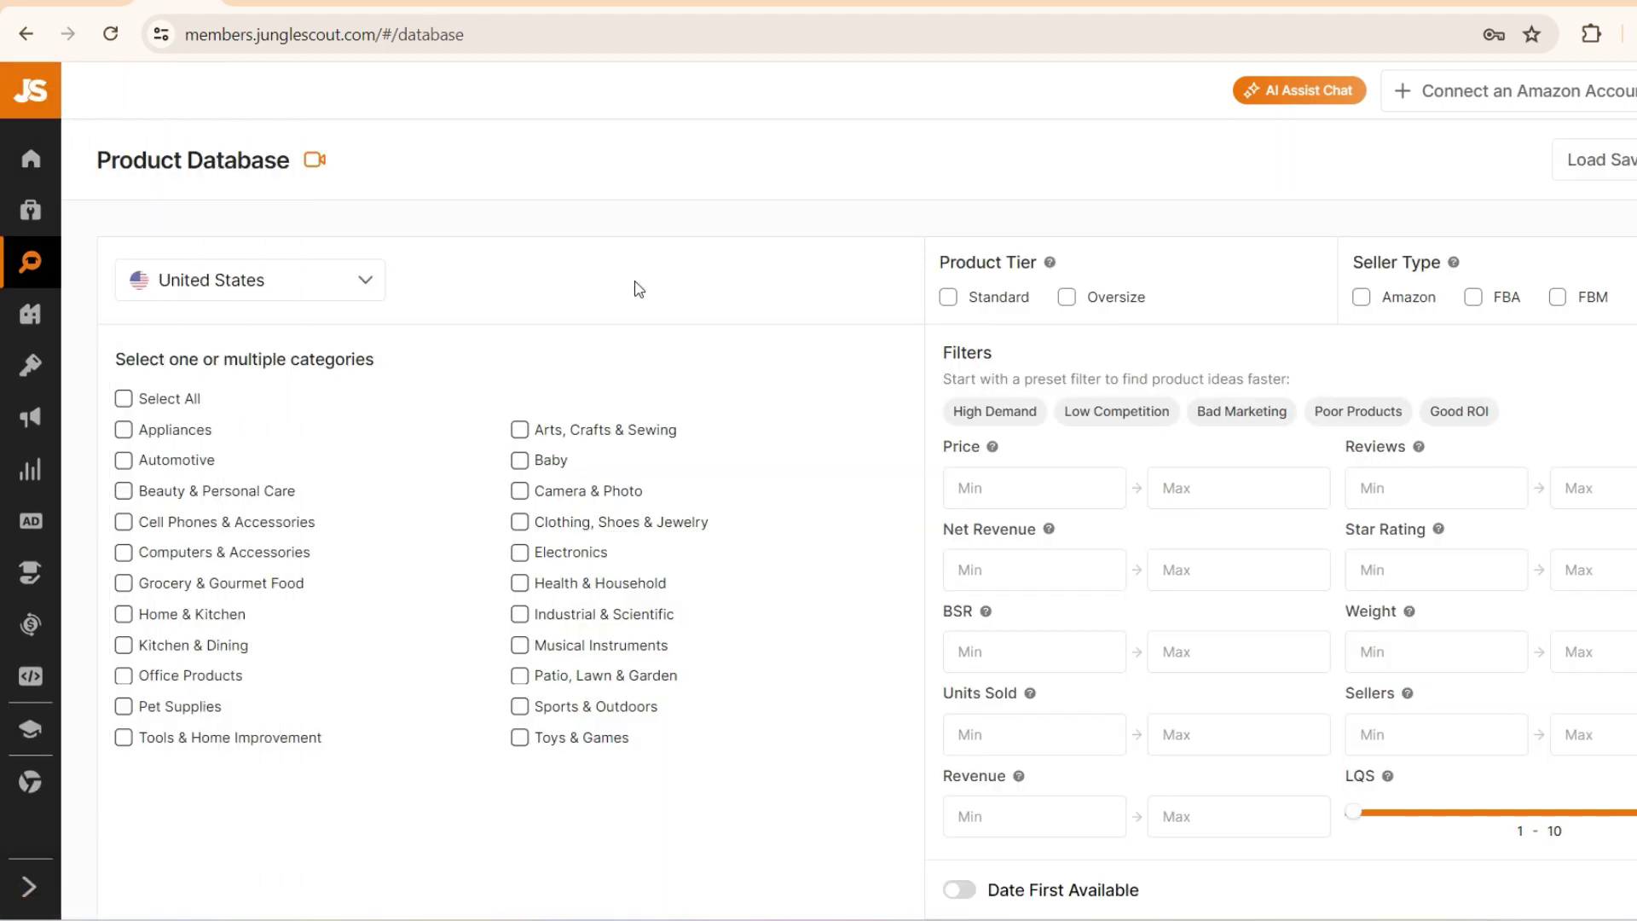
{"action": "left_click", "coordinate": [213, 285]}
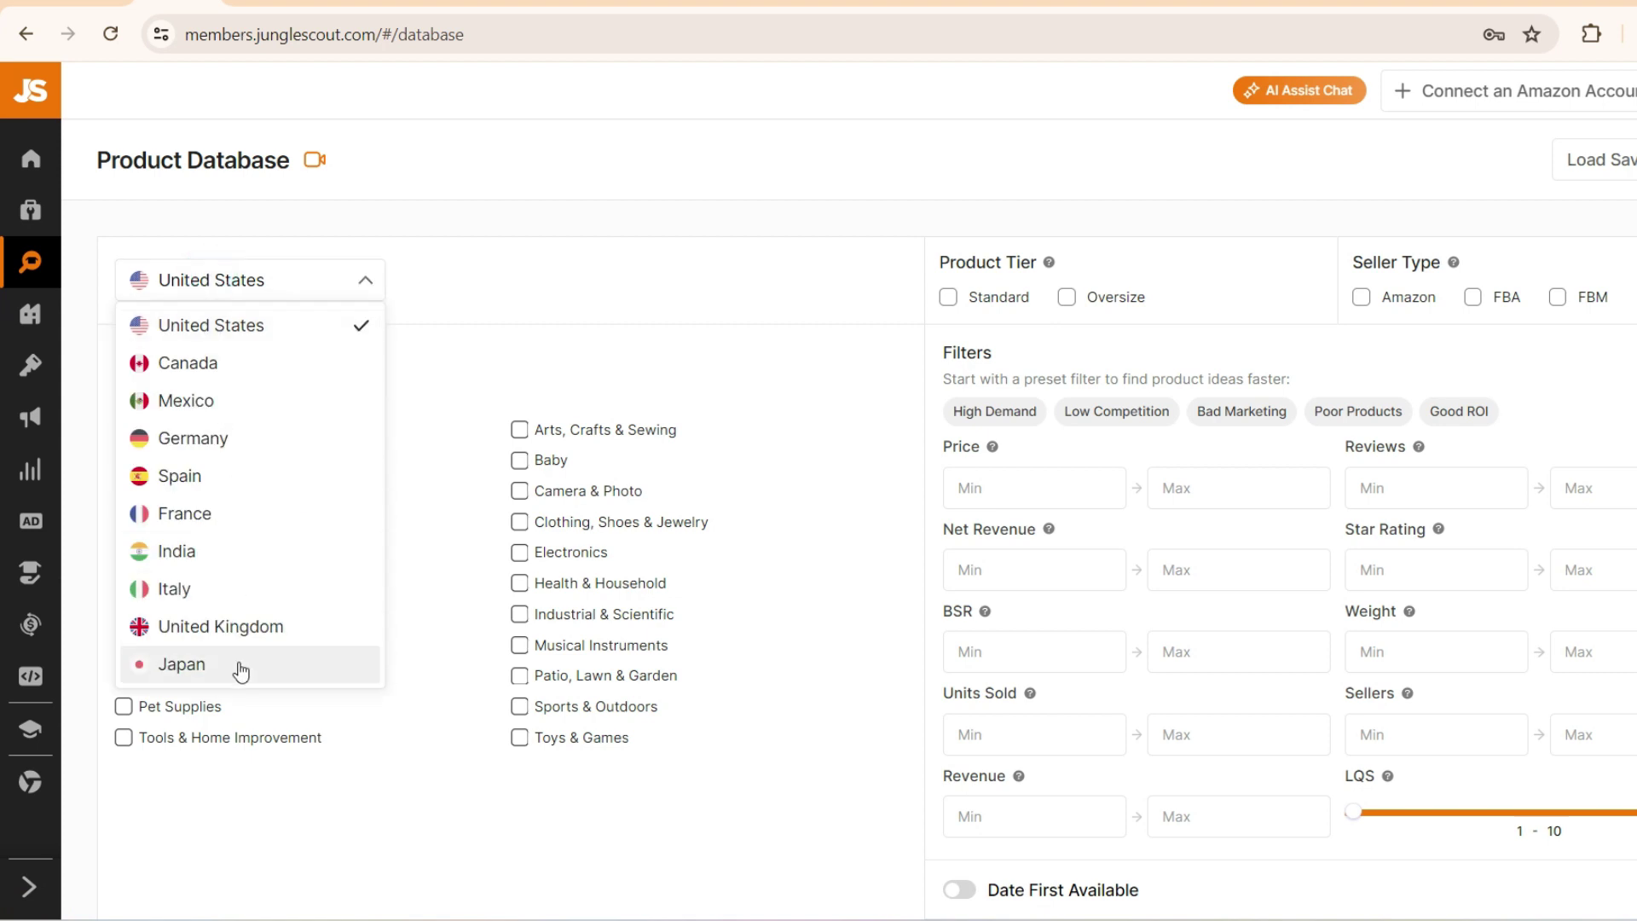
{"action": "left_click", "coordinate": [264, 327]}
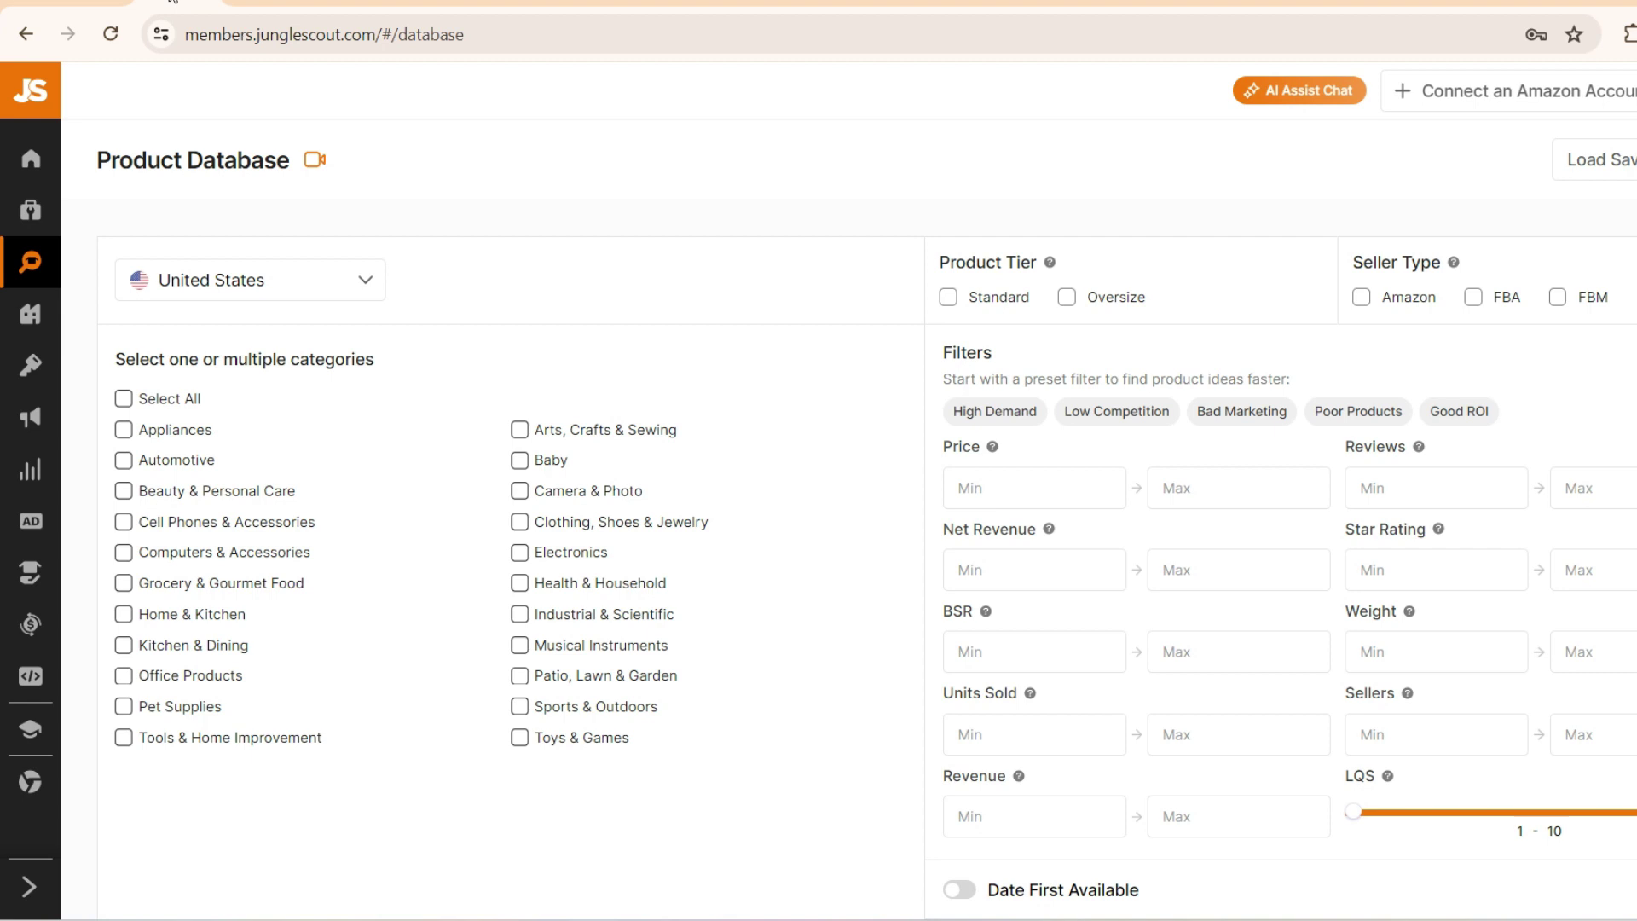
Step: Search for products in the Kitchen & Dining and Baby categories, limited to Standard product tier and FBA sellers
{"action": "scroll", "coordinate": [100, 635], "scroll_direction": "down", "scroll_amount": 1}
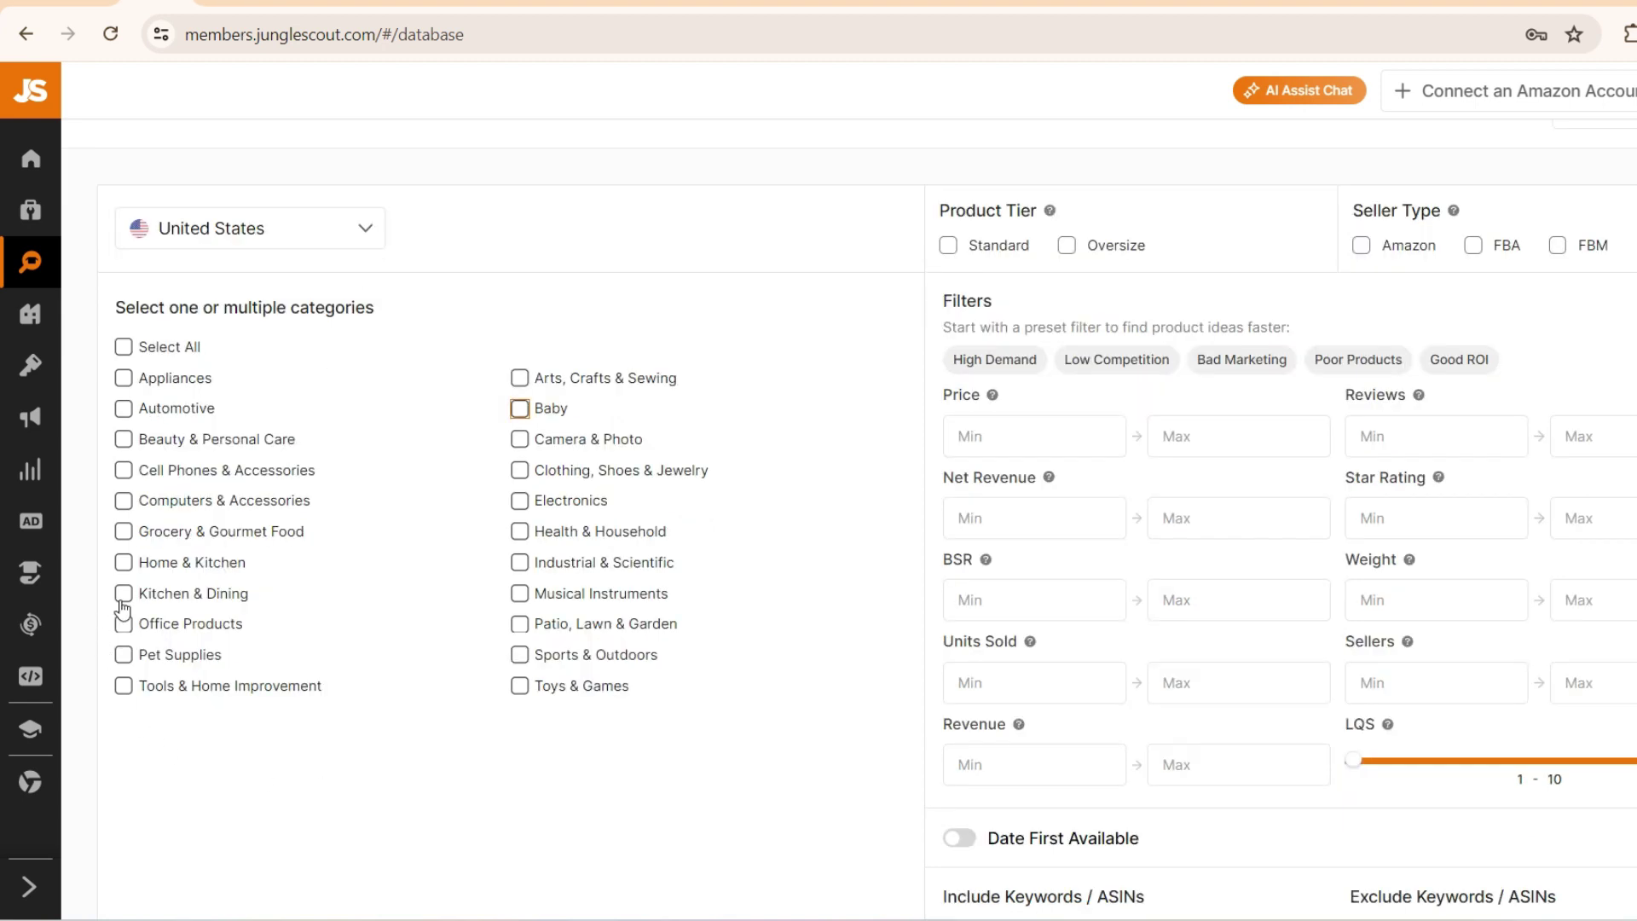
{"action": "left_click", "coordinate": [124, 597]}
{"action": "left_click", "coordinate": [520, 410]}
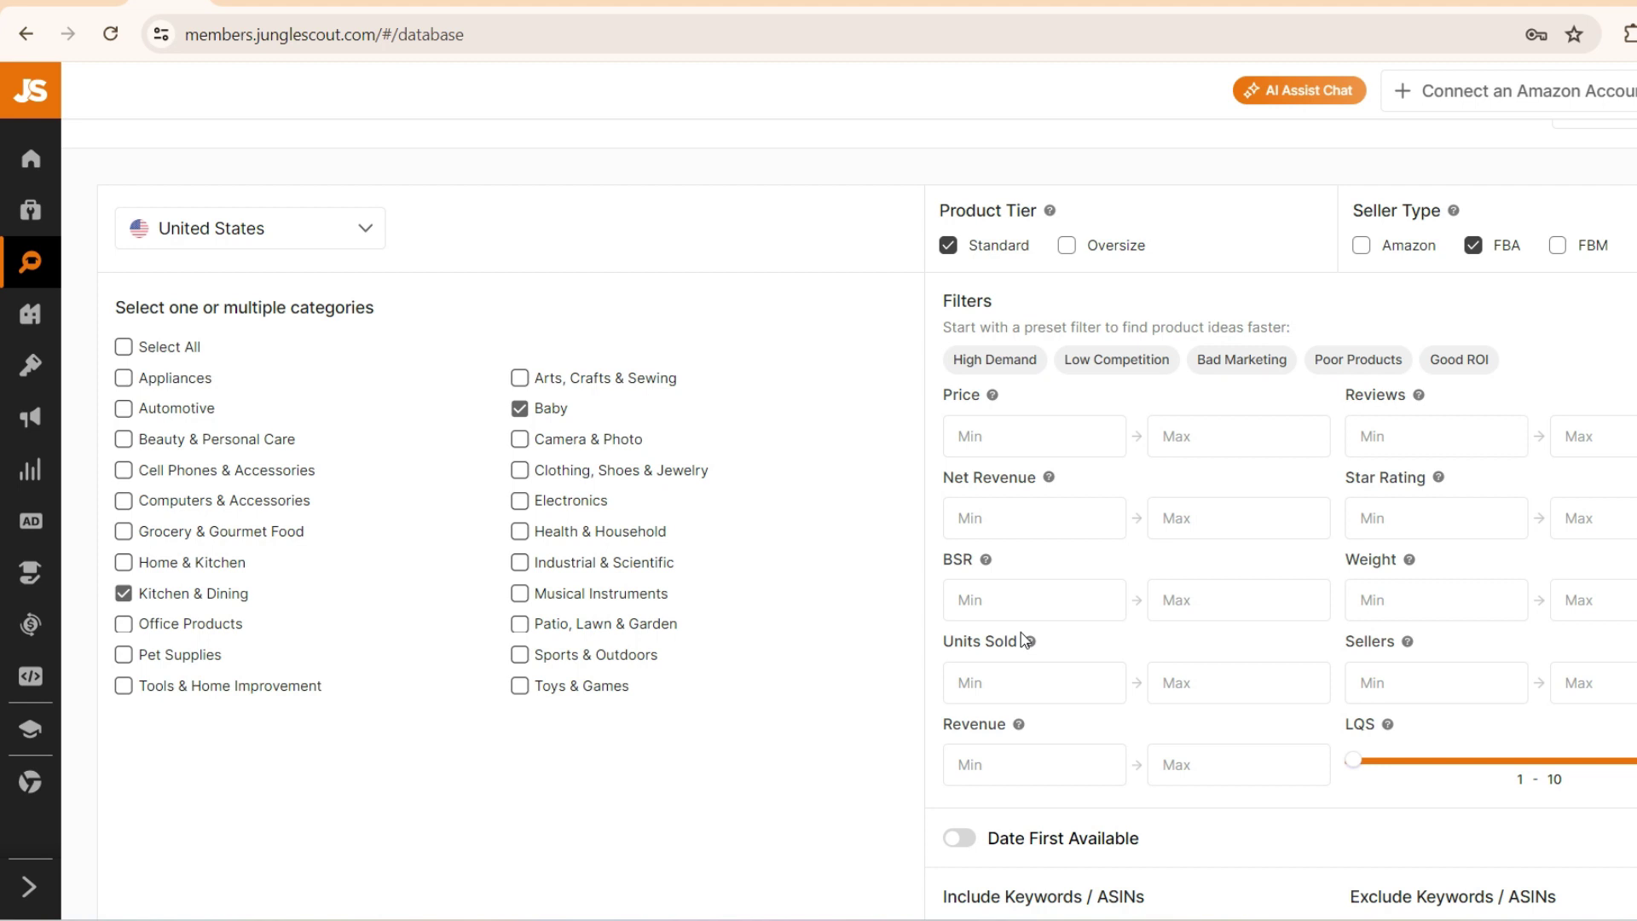
{"action": "scroll", "coordinate": [1026, 639], "scroll_direction": "up", "scroll_amount": 1}
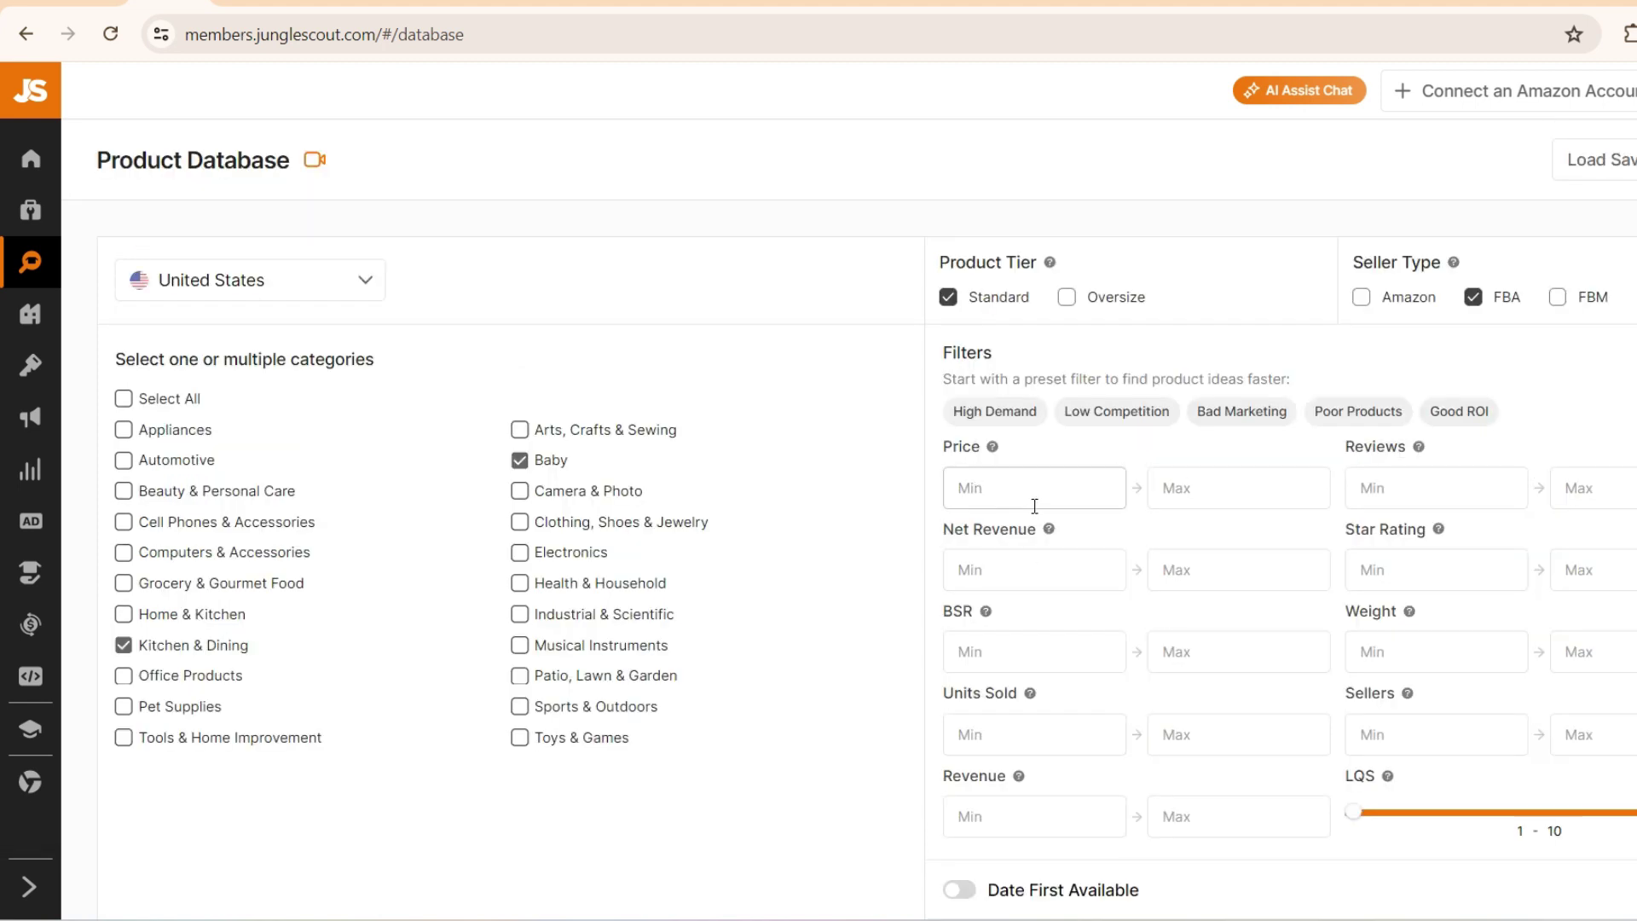
{"action": "scroll", "coordinate": [1584, 868], "scroll_direction": "down", "scroll_amount": 6}
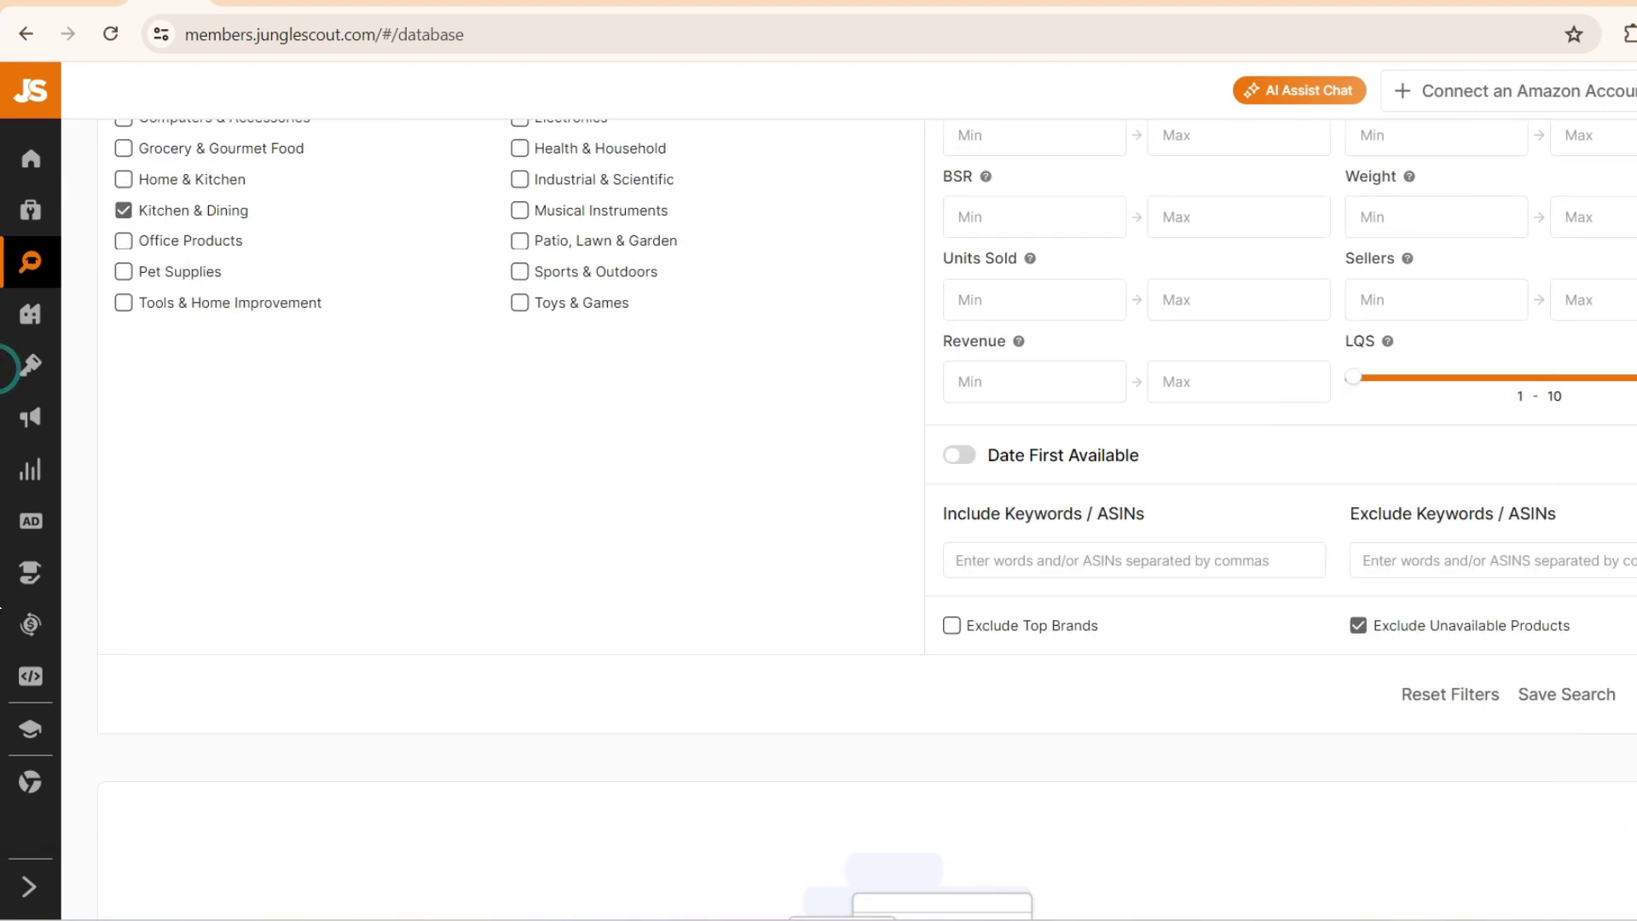
{"action": "scroll", "coordinate": [853, 520], "scroll_direction": "down", "scroll_amount": 2}
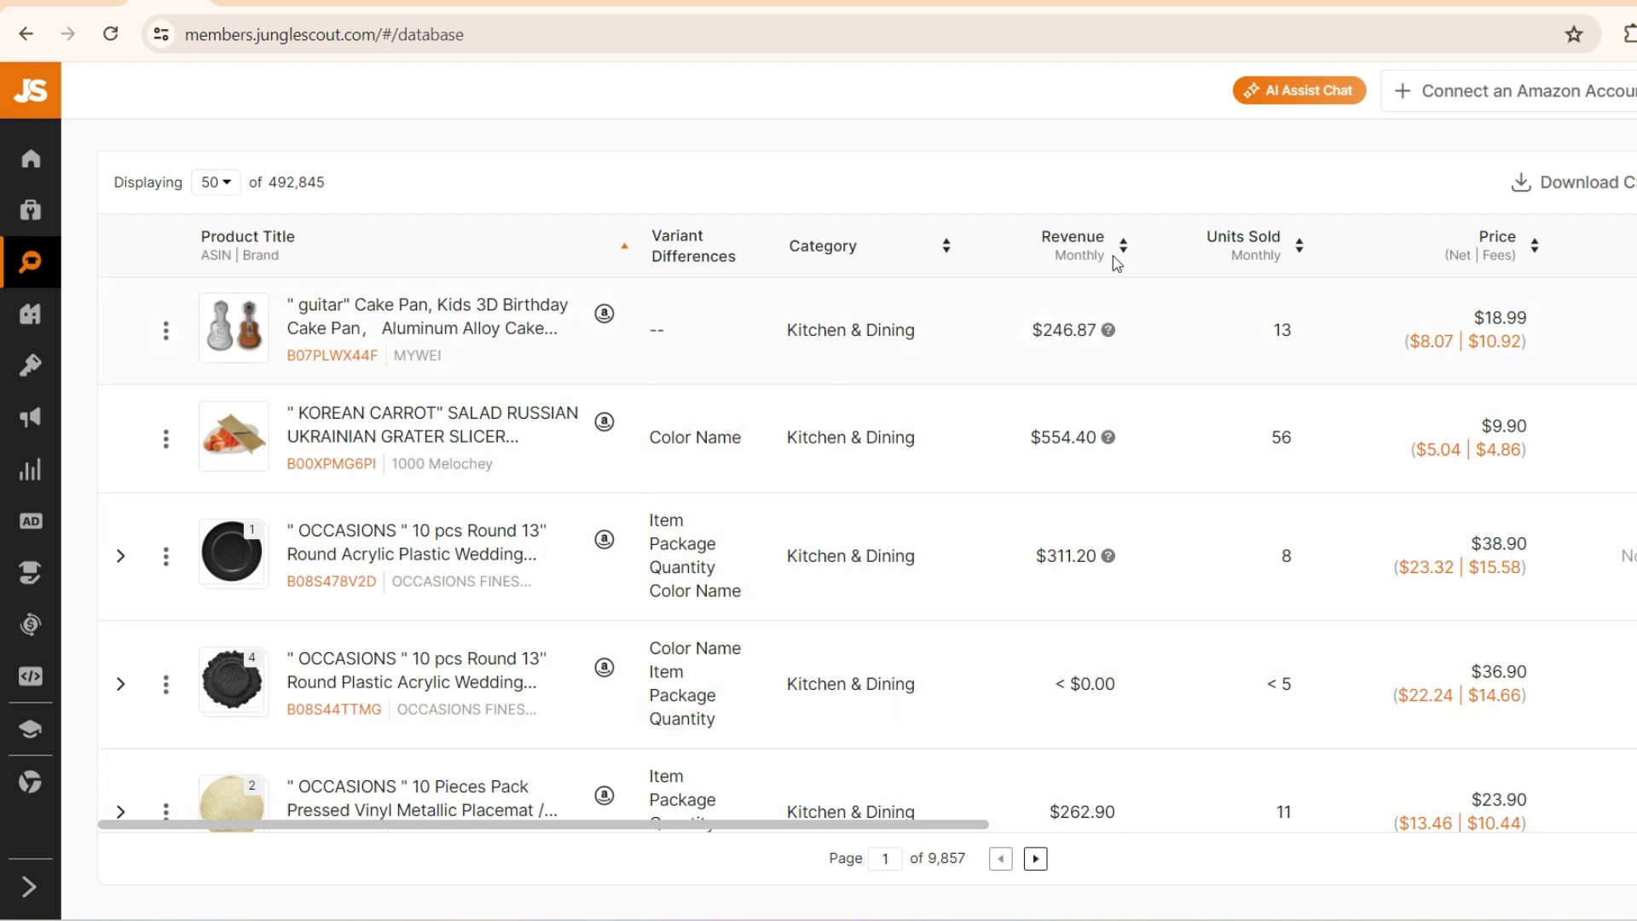
Step: Examine the product results across revenue, units sold, price, BSR, reviews, LQS, sellers, date first available and star rating
{"action": "mouse_move", "coordinate": [1069, 358]}
{"action": "scroll", "coordinate": [980, 824], "scroll_direction": "right", "scroll_amount": 5}
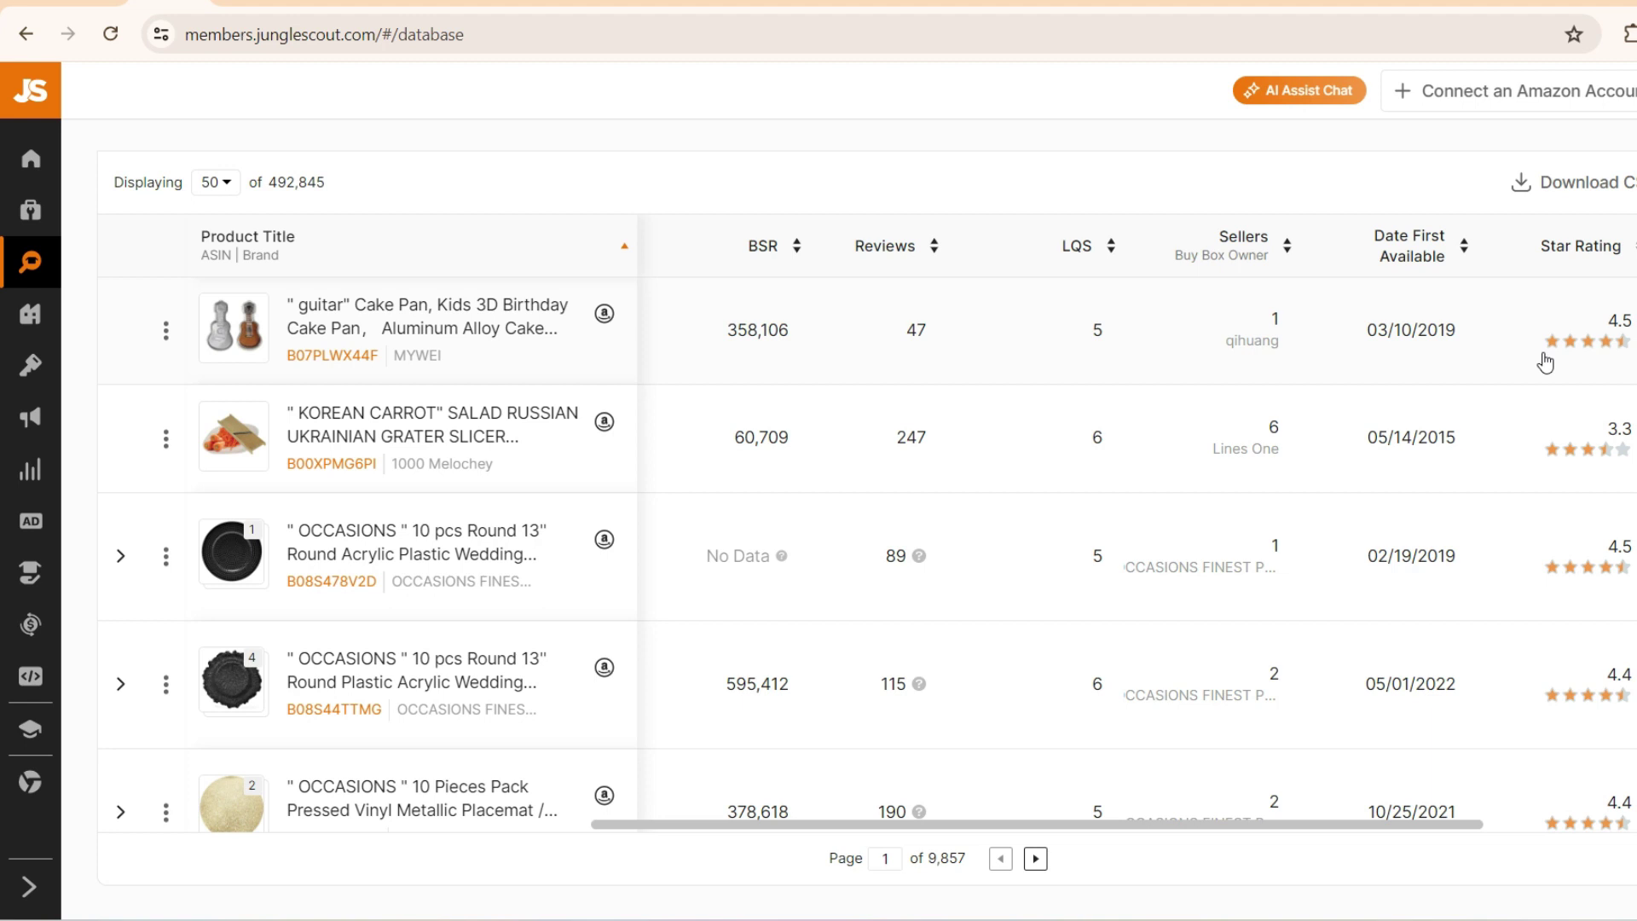
{"action": "scroll", "coordinate": [1545, 363], "scroll_direction": "right", "scroll_amount": 6}
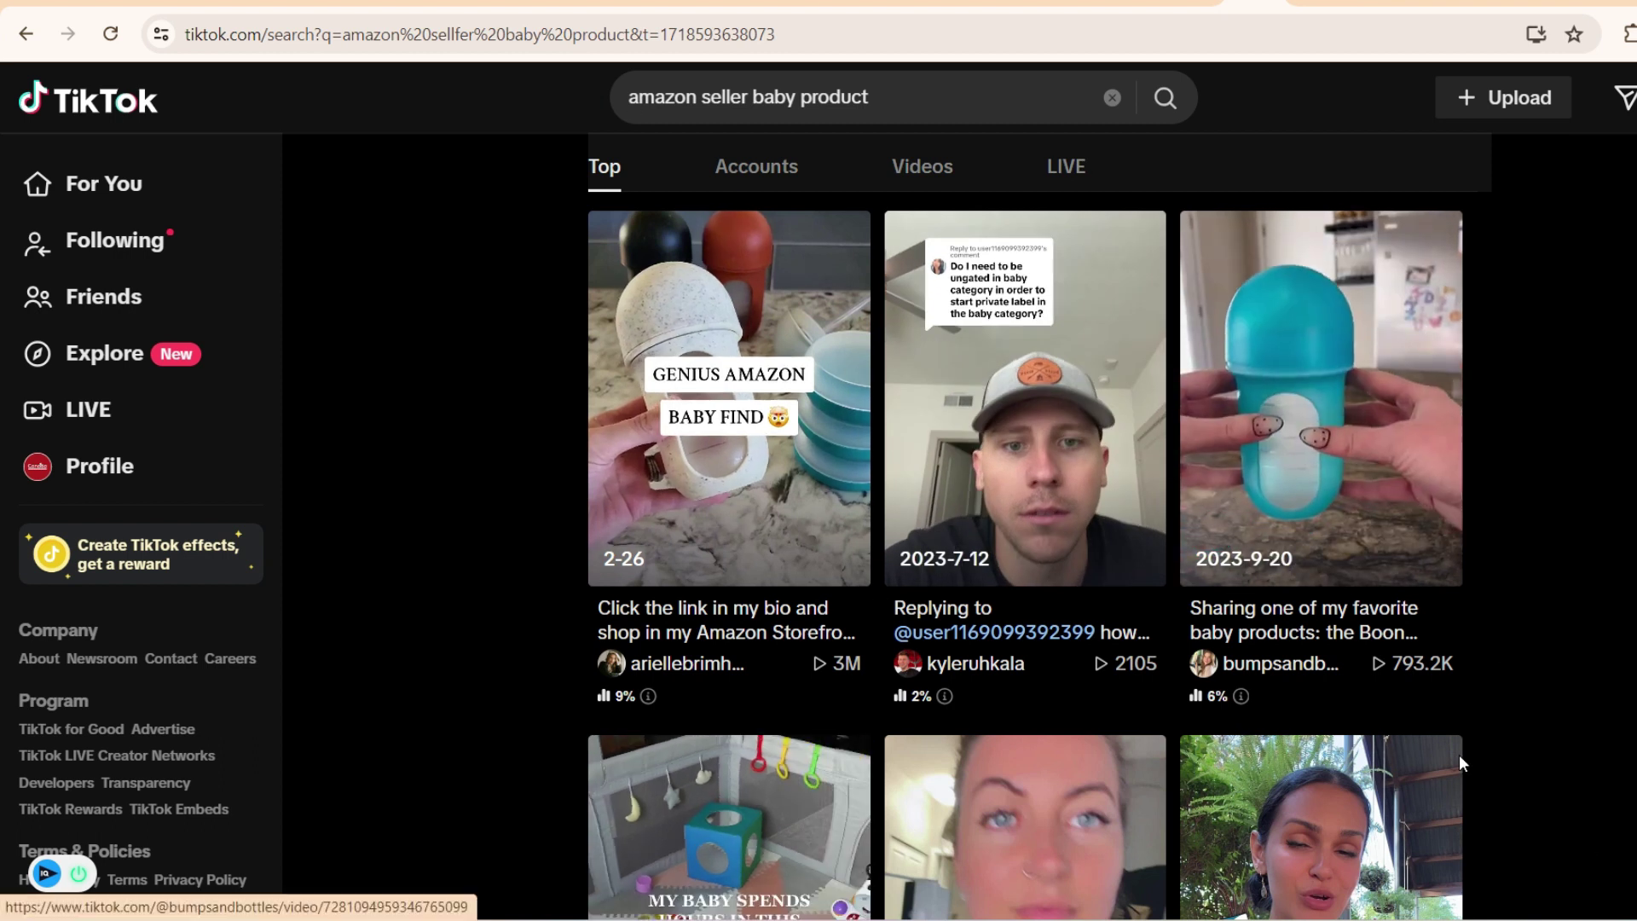
Step: From the TikTok results for amazon seller baby product, open the bumpsandbottles profile and follow its website link to the Amazon storefront
{"action": "left_click", "coordinate": [1271, 664]}
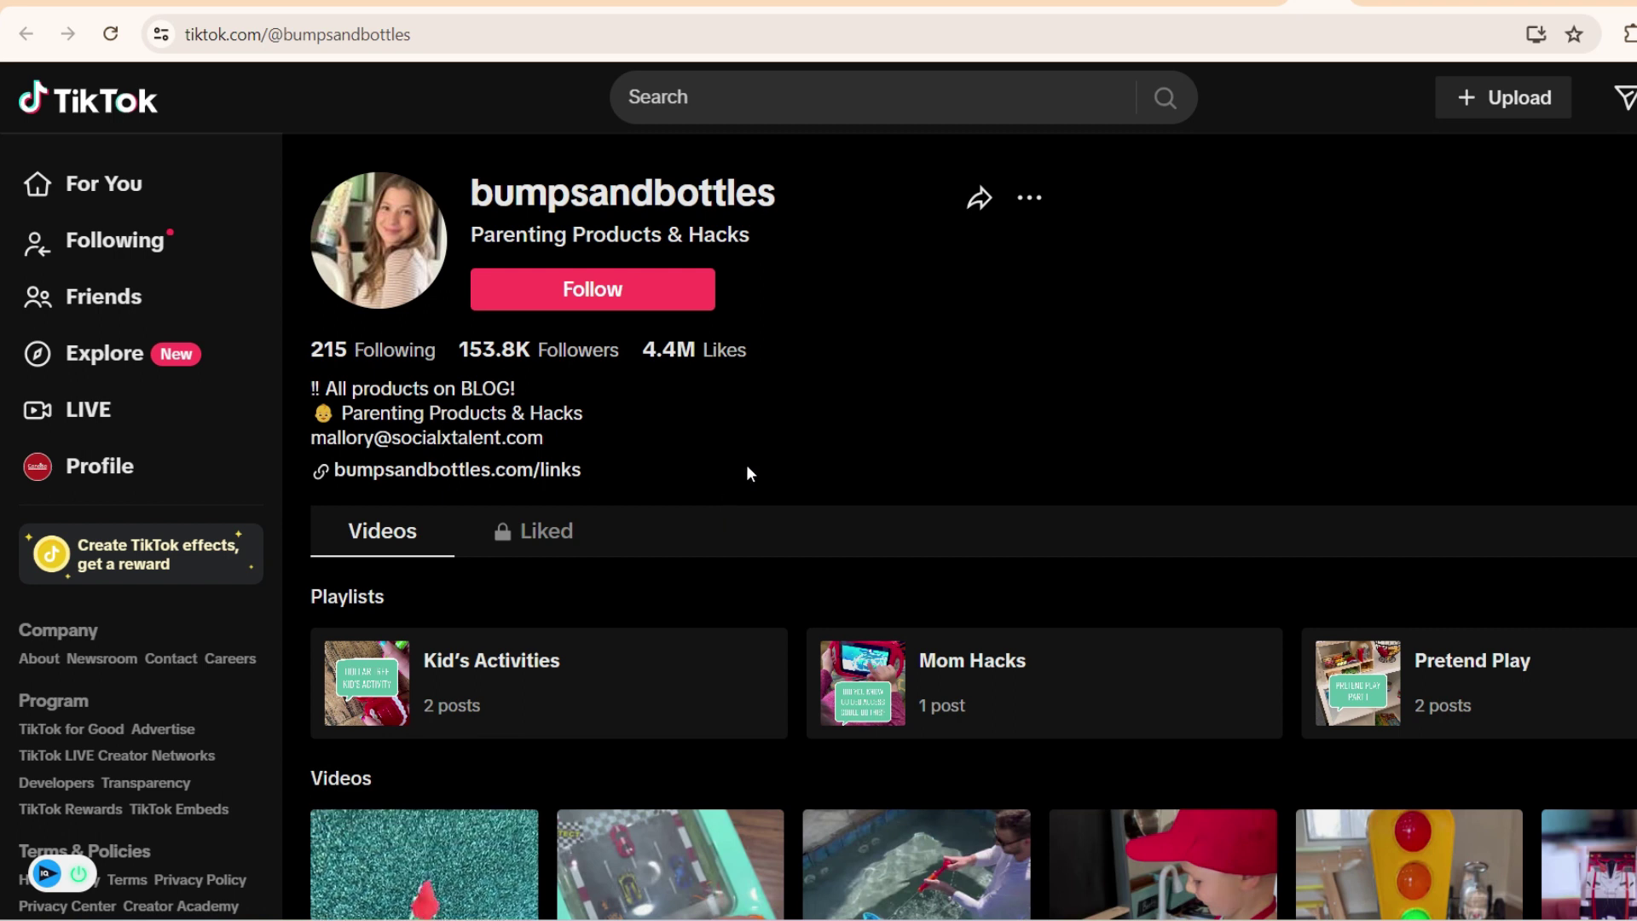
{"action": "left_click", "coordinate": [497, 471]}
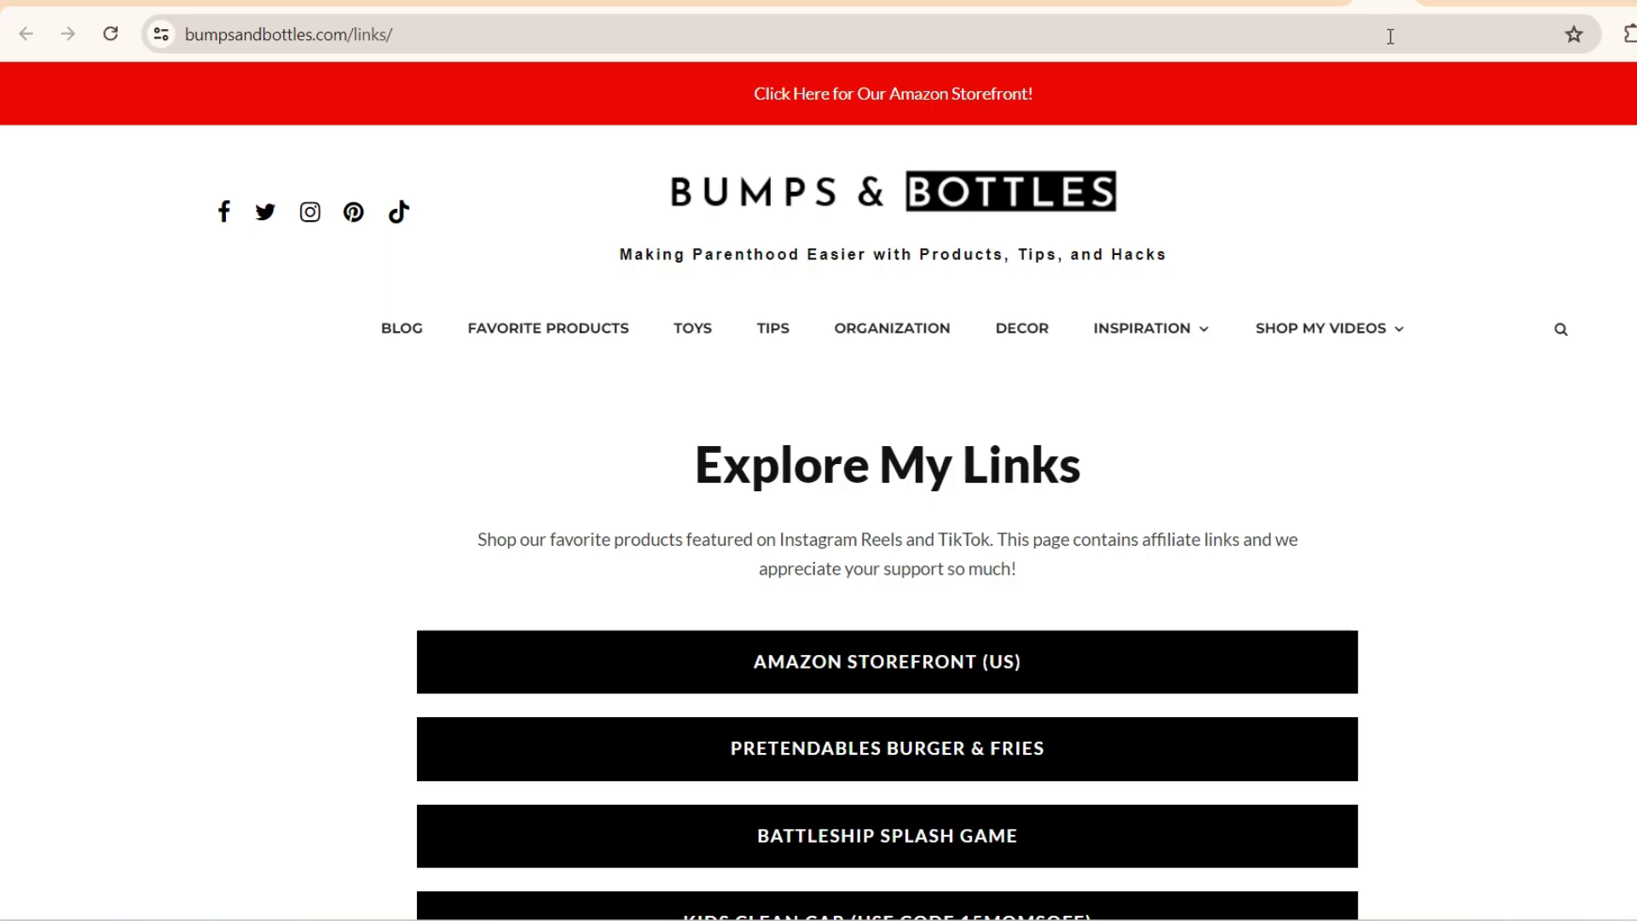
{"action": "scroll", "coordinate": [937, 413], "scroll_direction": "down", "scroll_amount": 1}
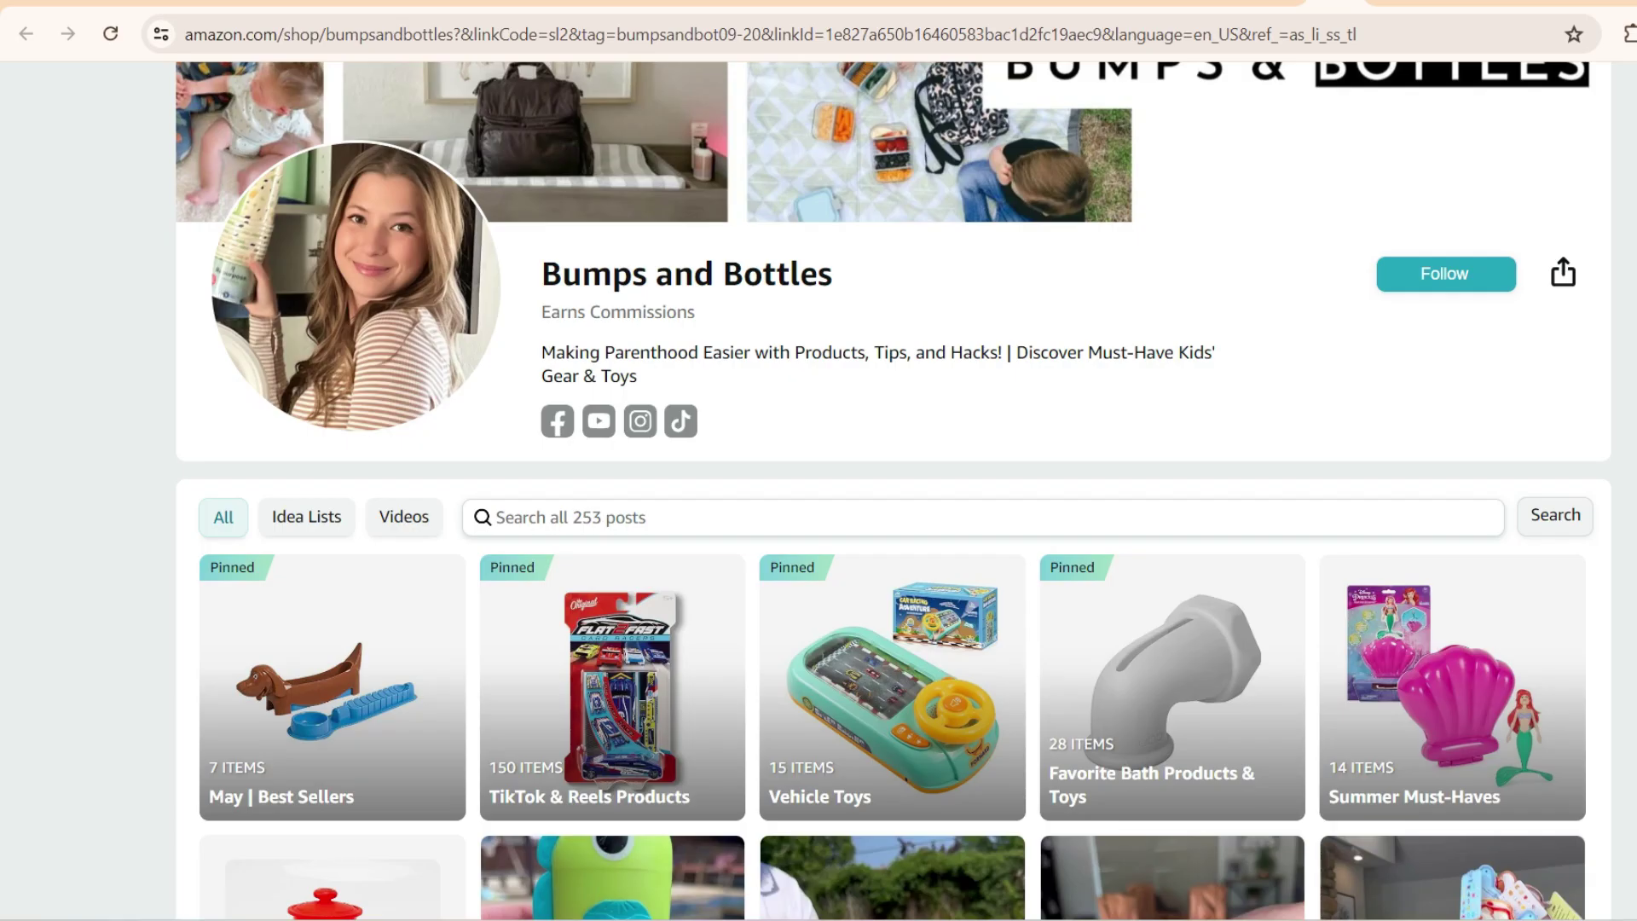
Step: Browse the posts in the Bumps and Bottles Amazon storefront and open the Best Outdoor Toys list
{"action": "scroll", "coordinate": [2, 265], "scroll_direction": "down", "scroll_amount": 7}
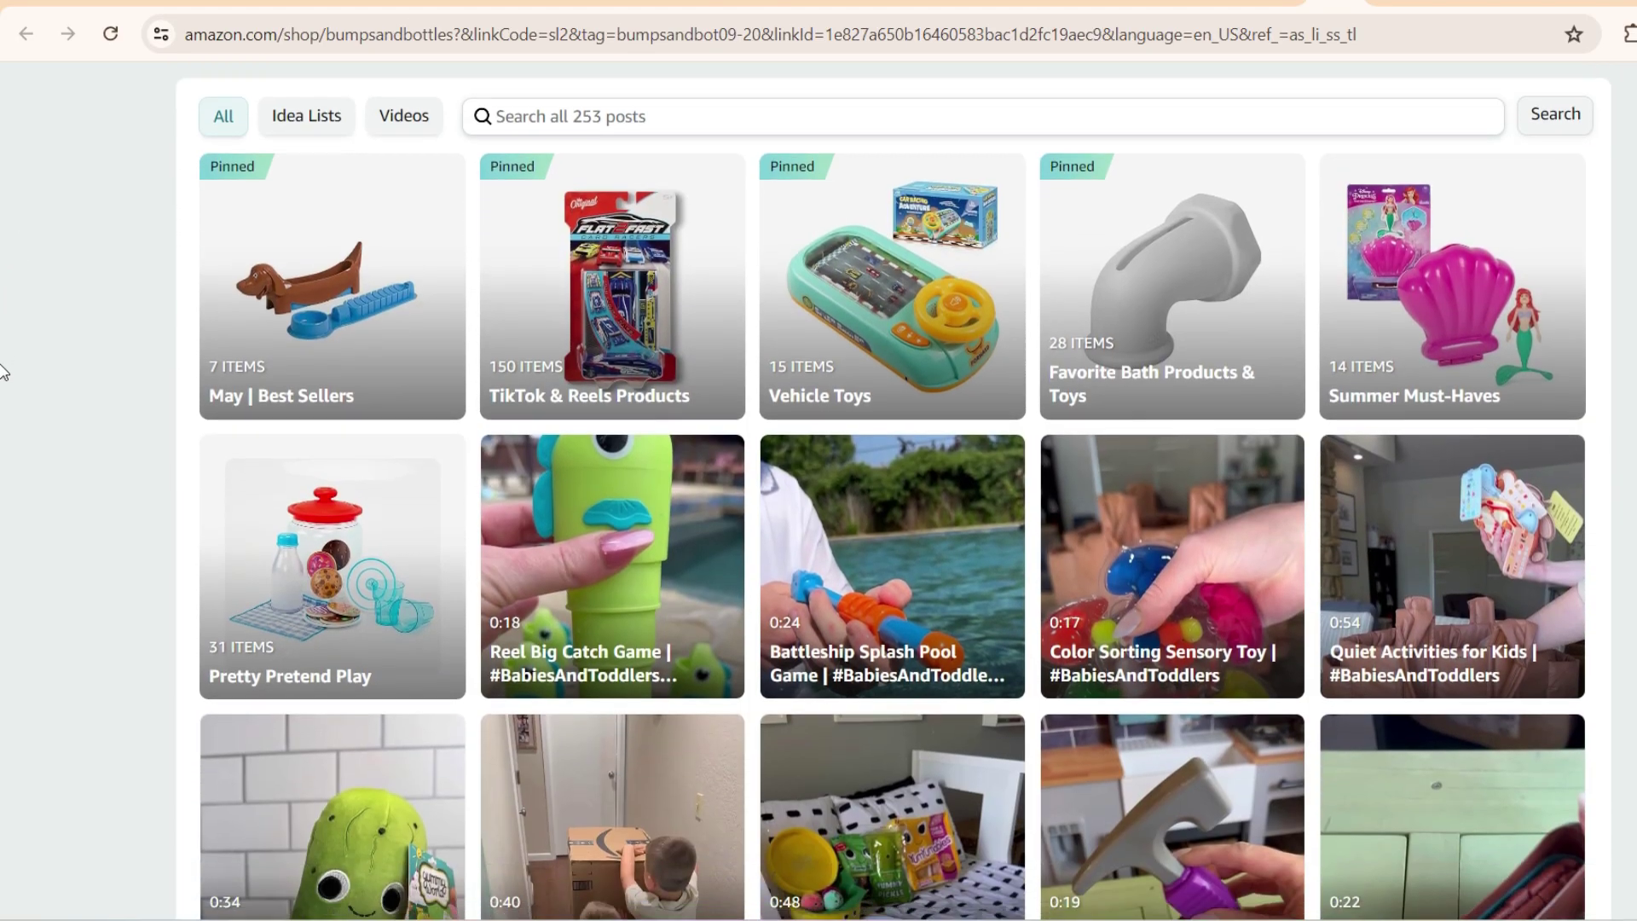
{"action": "scroll", "coordinate": [3, 415], "scroll_direction": "down", "scroll_amount": 4}
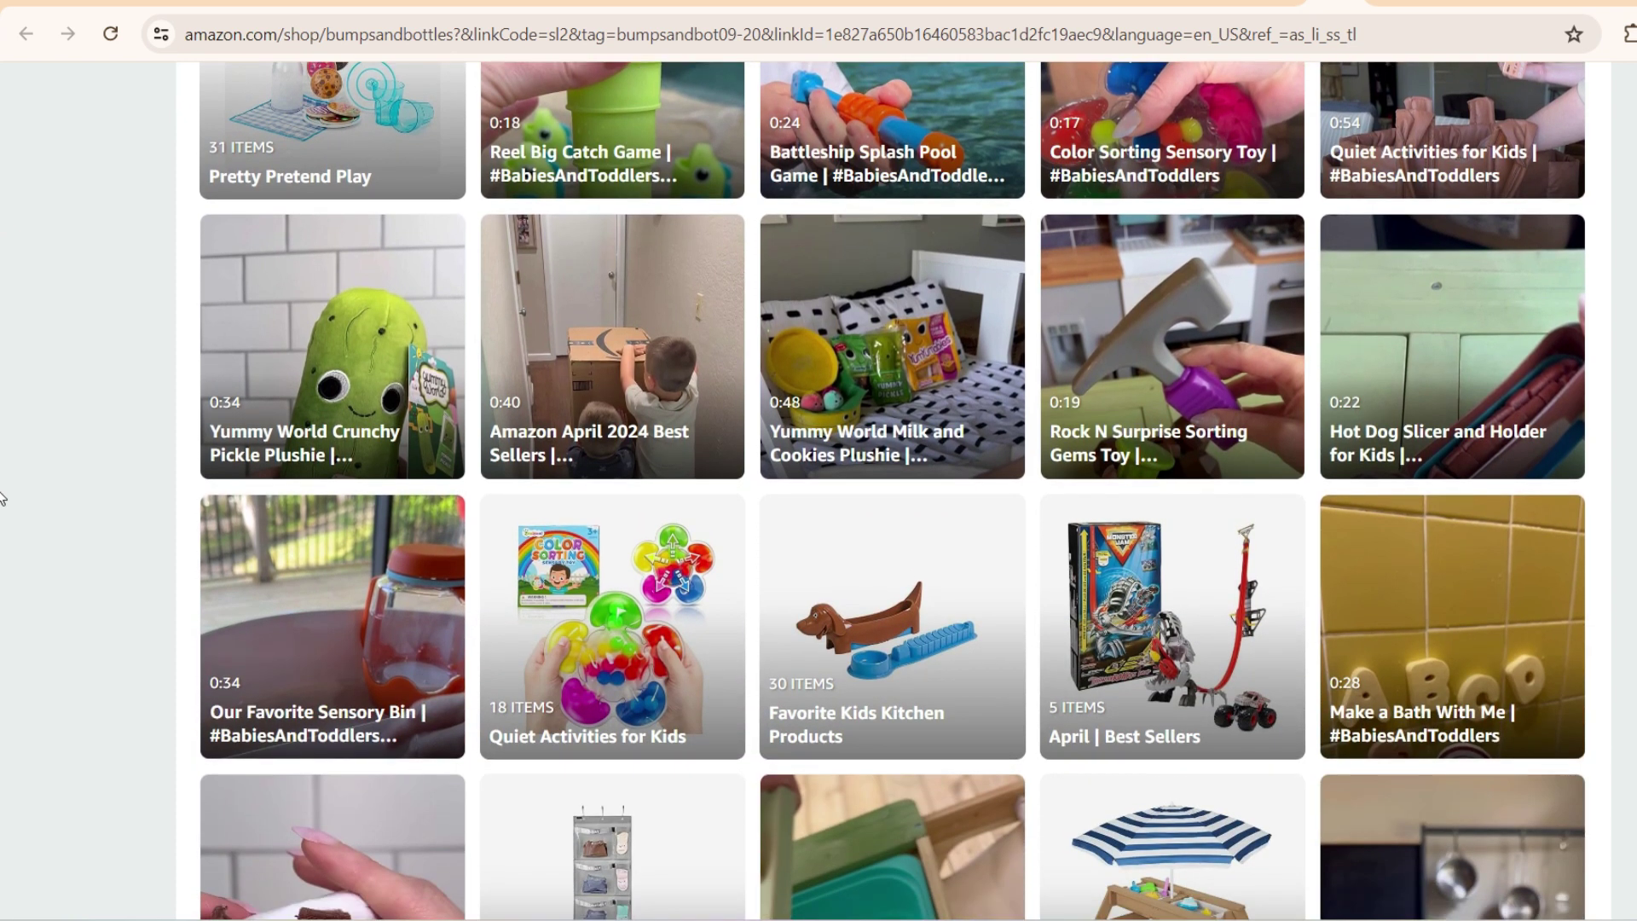
{"action": "scroll", "coordinate": [1262, 610], "scroll_direction": "down", "scroll_amount": 5}
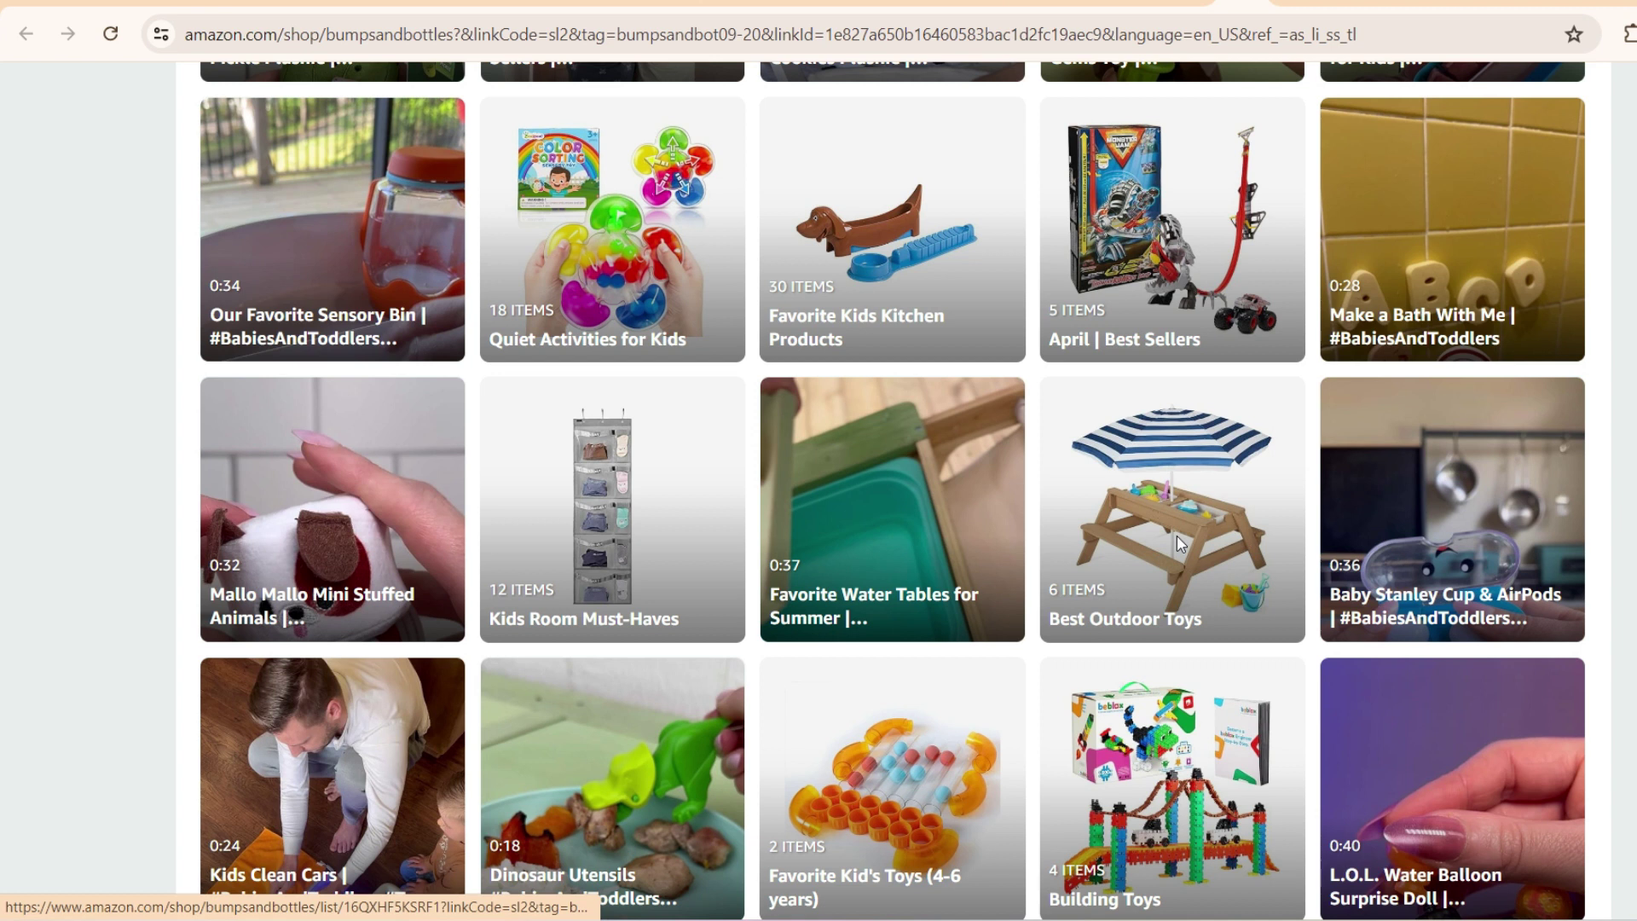
{"action": "left_click", "coordinate": [1179, 545]}
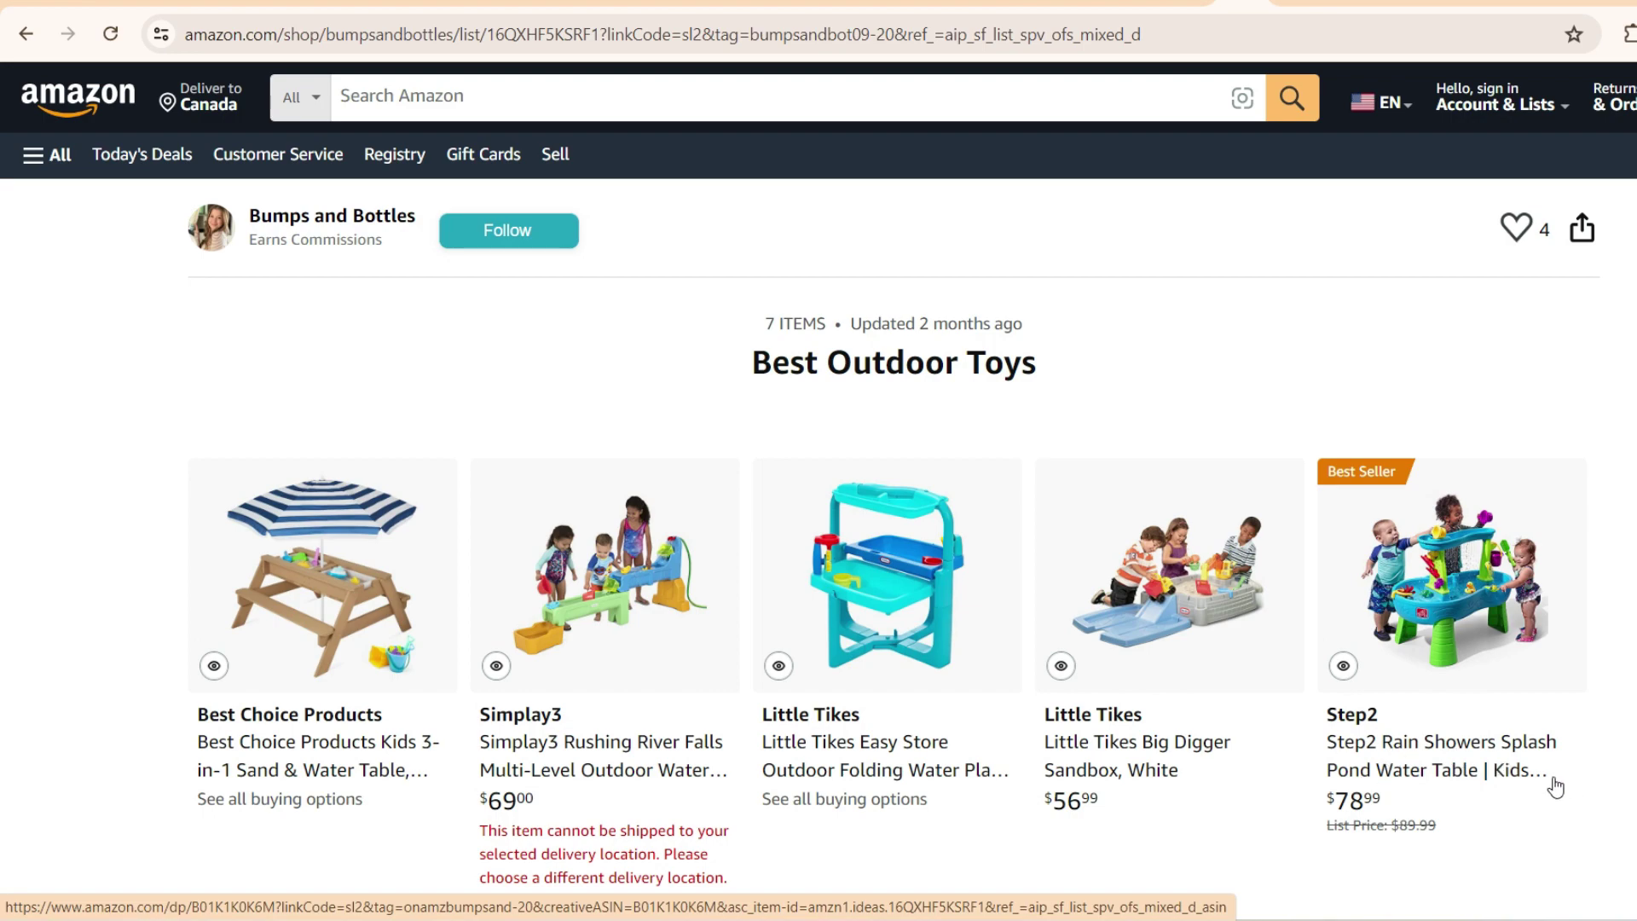
Step: Copy ASIN B01K1K0K6M from the Step2 water table's product page and look it up in Amazon's Revenue Calculator for the US store
{"action": "key", "text": "ctrl+Tab"}
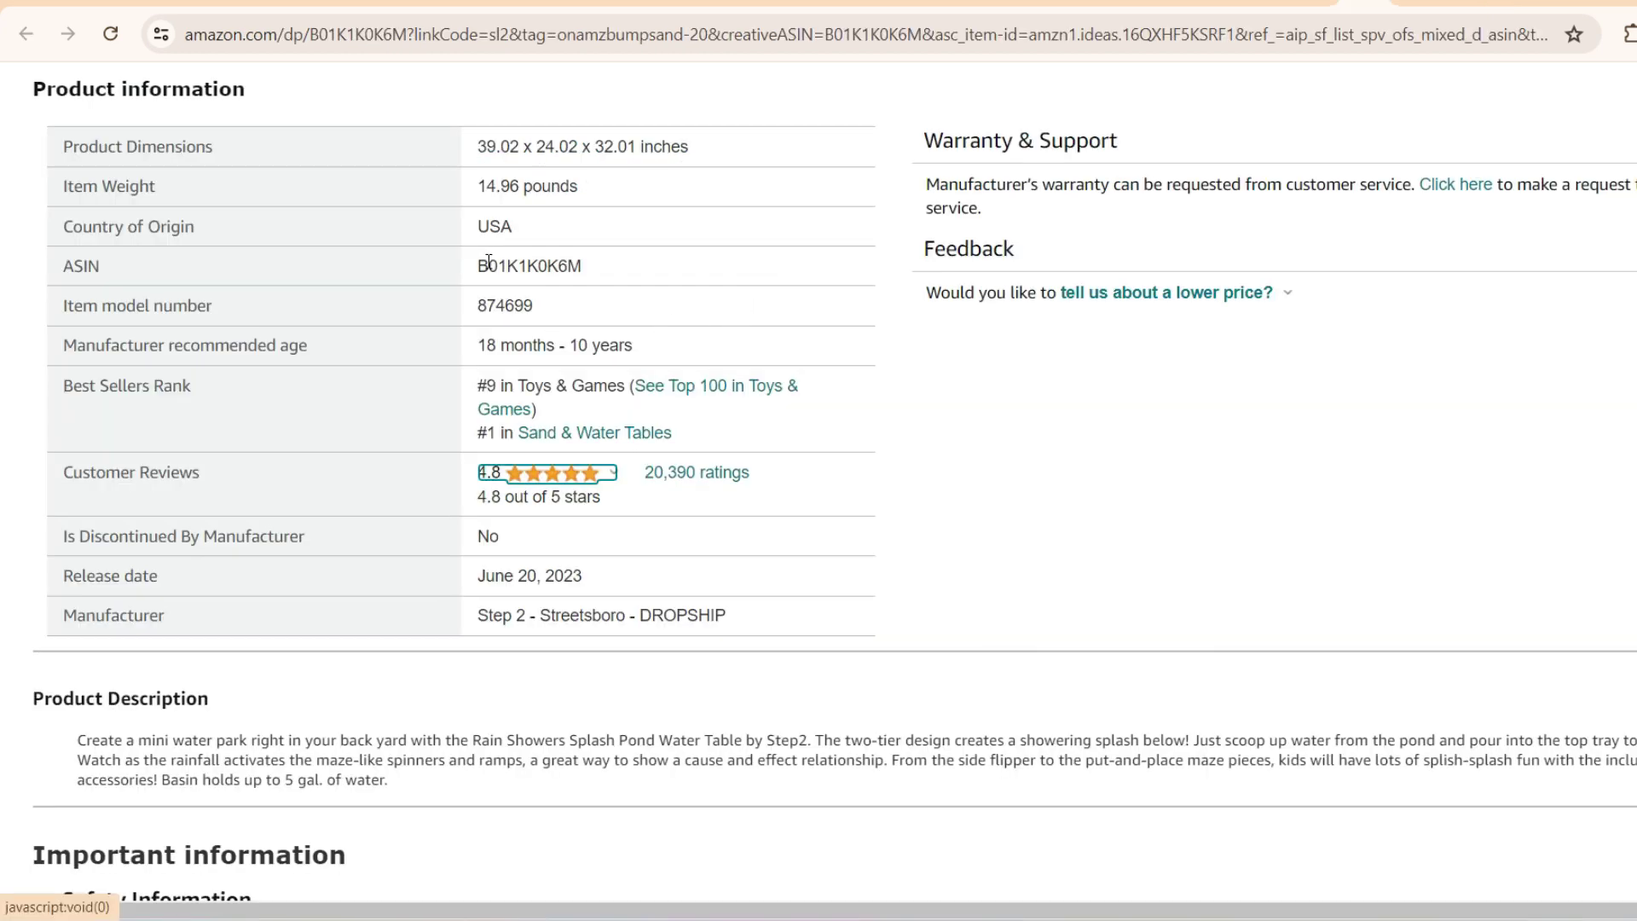
{"action": "left_click_drag", "start_coordinate": [481, 261], "coordinate": [676, 260]}
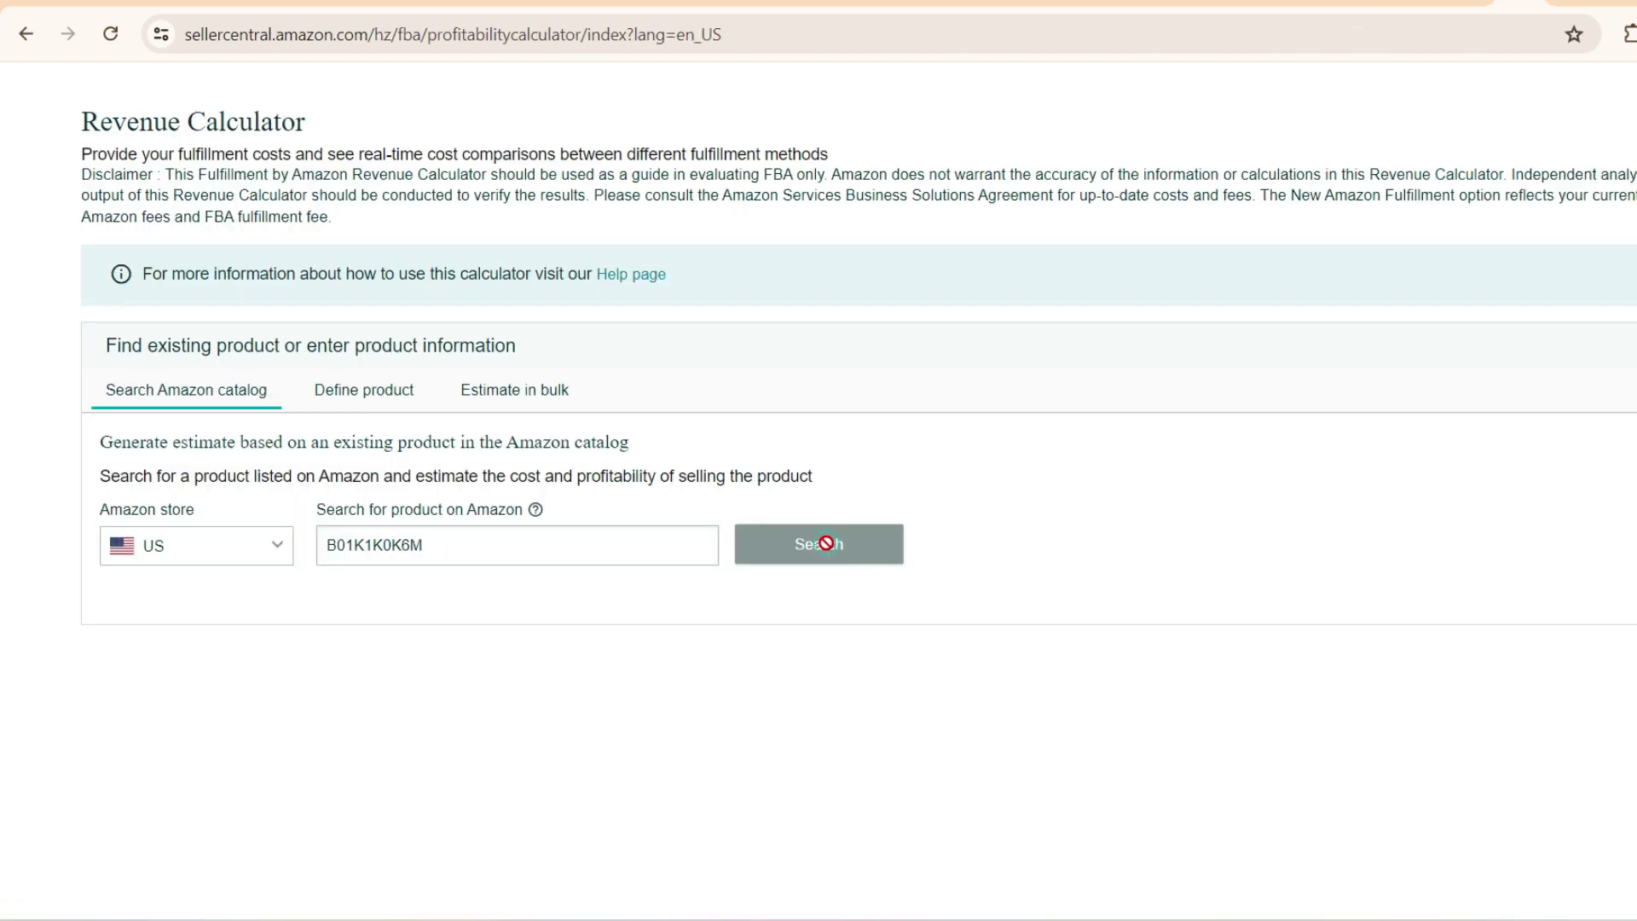
{"action": "left_click", "coordinate": [833, 545]}
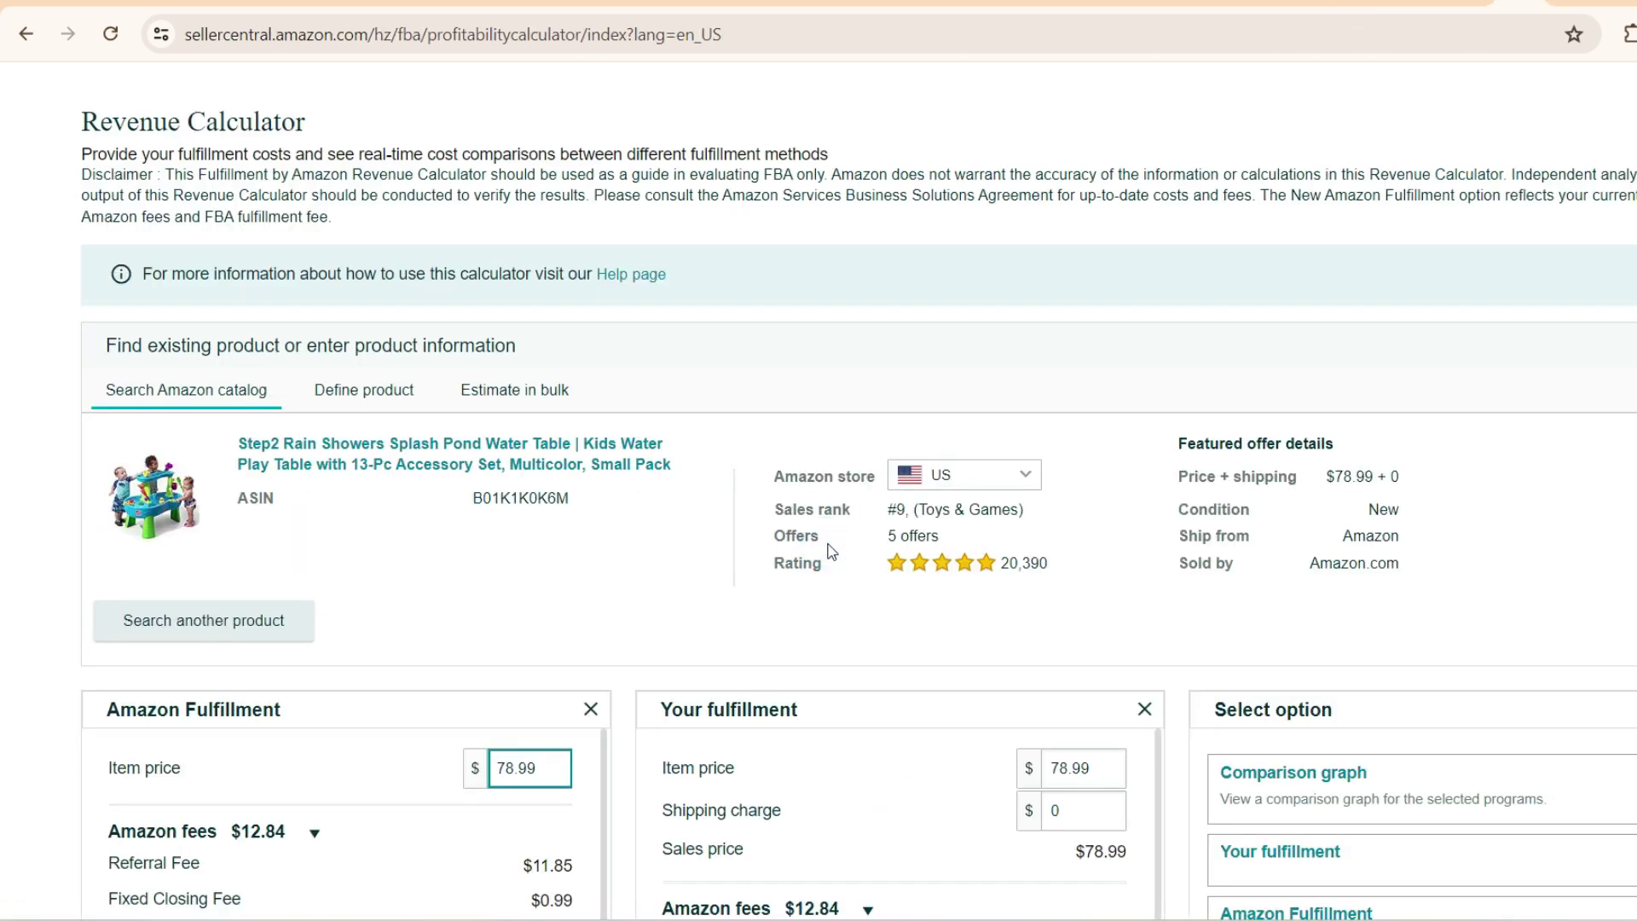
Step: Examine the water table's Amazon fees, fulfillment, storage and inbounding costs in the Amazon Fulfillment and Your fulfillment estimates
{"action": "scroll", "coordinate": [852, 555], "scroll_direction": "down", "scroll_amount": 2}
{"action": "scroll", "coordinate": [863, 558], "scroll_direction": "down", "scroll_amount": 1}
{"action": "scroll", "coordinate": [119, 579], "scroll_direction": "down", "scroll_amount": 2}
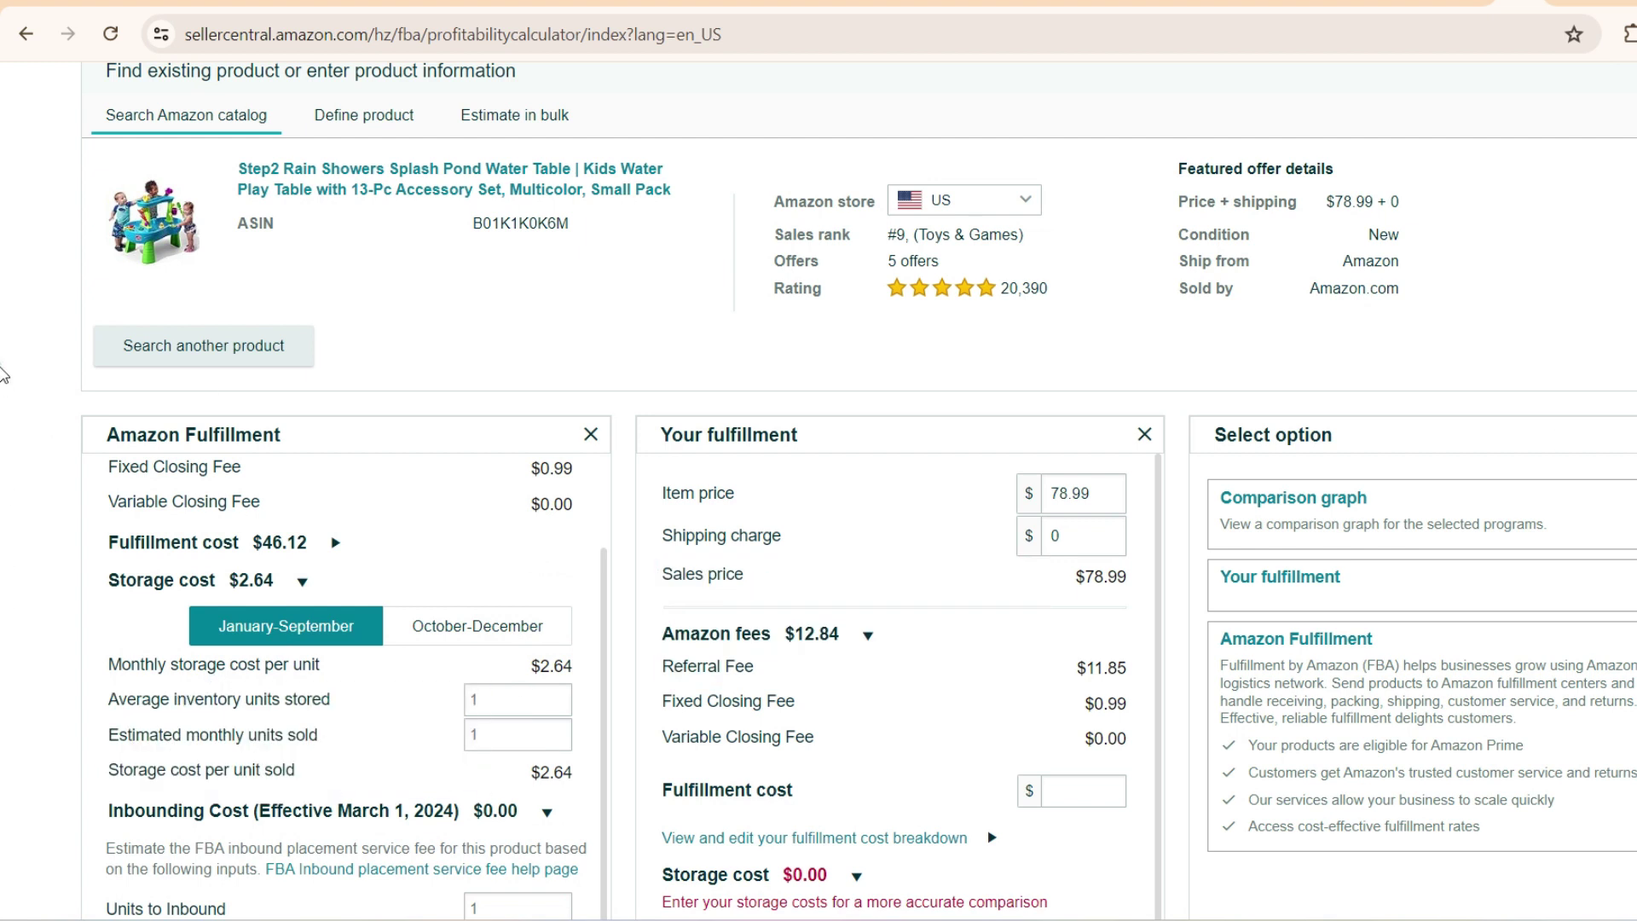
{"action": "scroll", "coordinate": [2, 367], "scroll_direction": "down", "scroll_amount": 3}
{"action": "scroll", "coordinate": [1, 499], "scroll_direction": "down", "scroll_amount": 3}
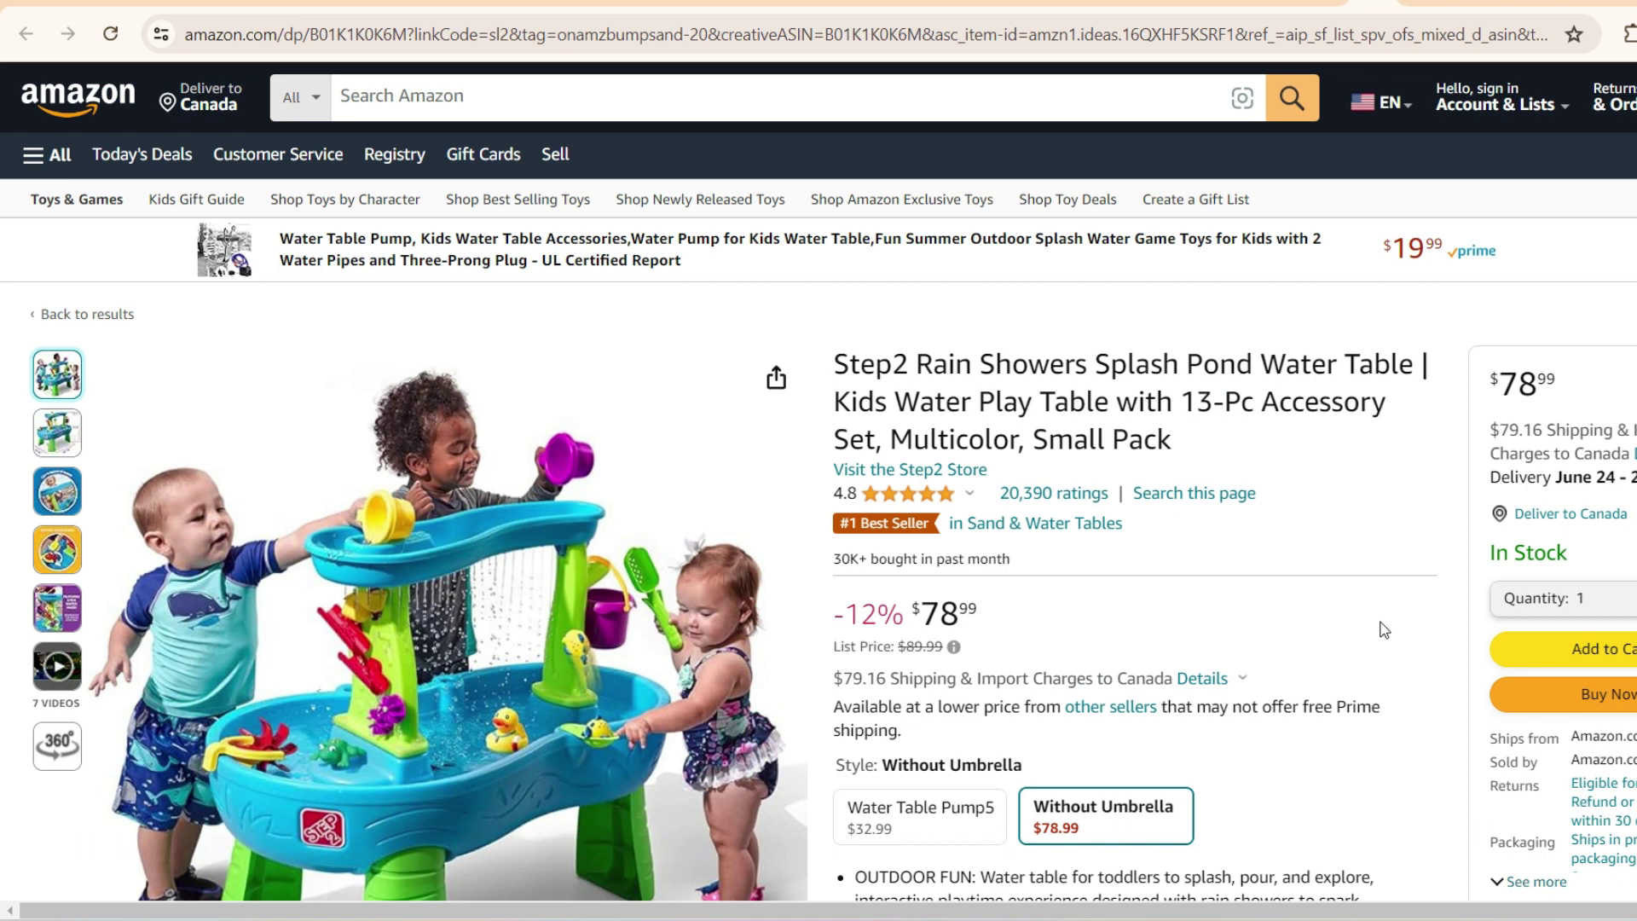
Step: Review the price and product details on the Step2 Rain Showers Splash Pond Water Table's Amazon listing
{"action": "scroll", "coordinate": [996, 386], "scroll_direction": "down", "scroll_amount": 3}
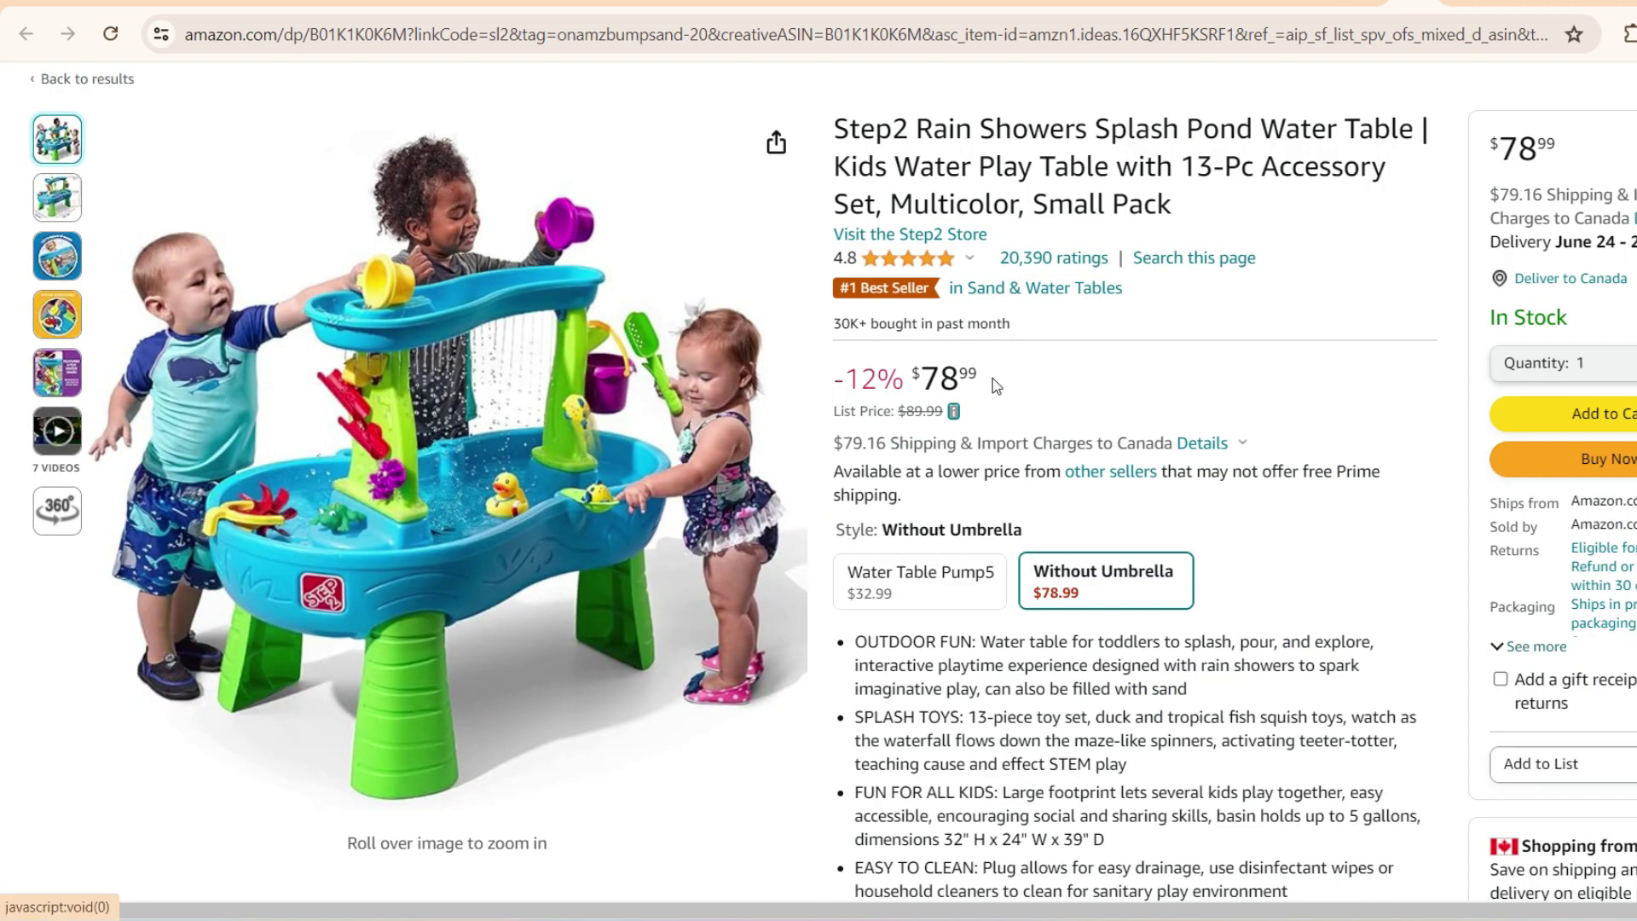